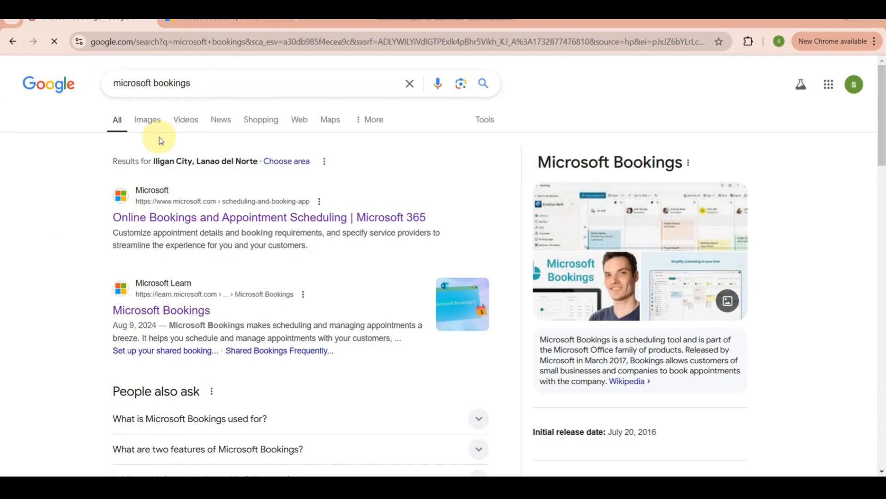
Open the "Online Bookings and Appointment Scheduling | Microsoft 365" search result and look at the free trial option
scroll(159, 185, "up", 5)
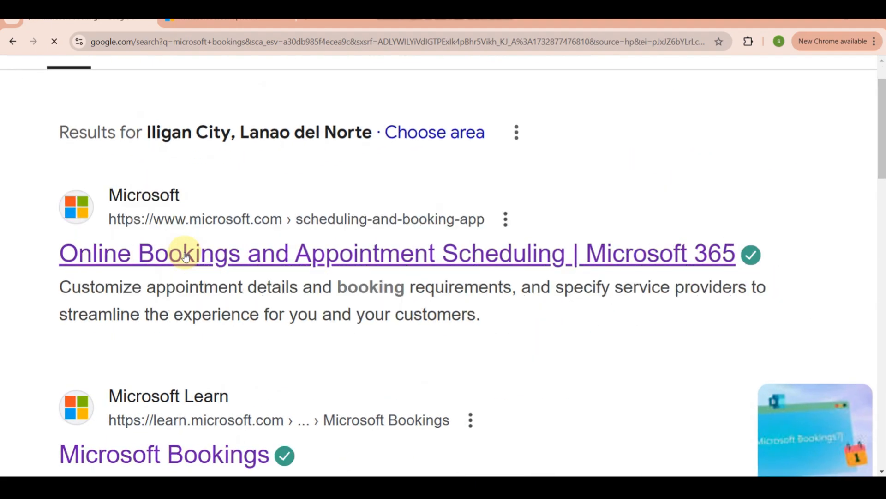
left_click(184, 255)
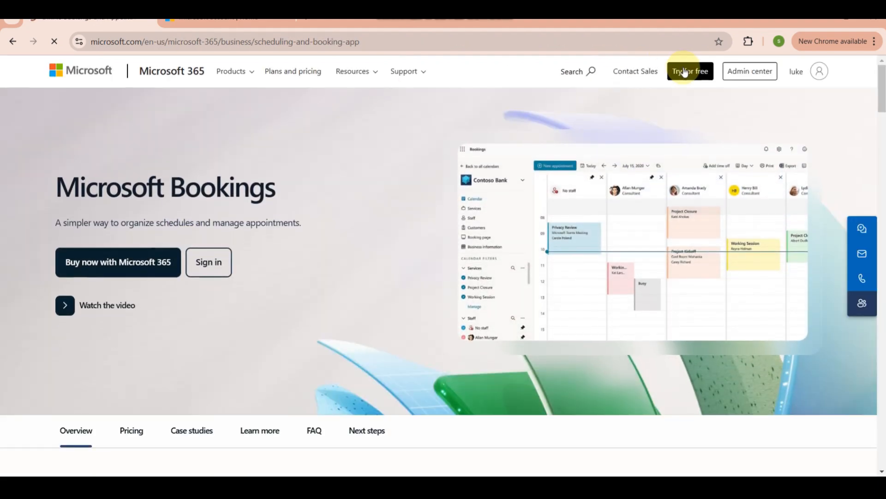
scroll(684, 72, "up", 5)
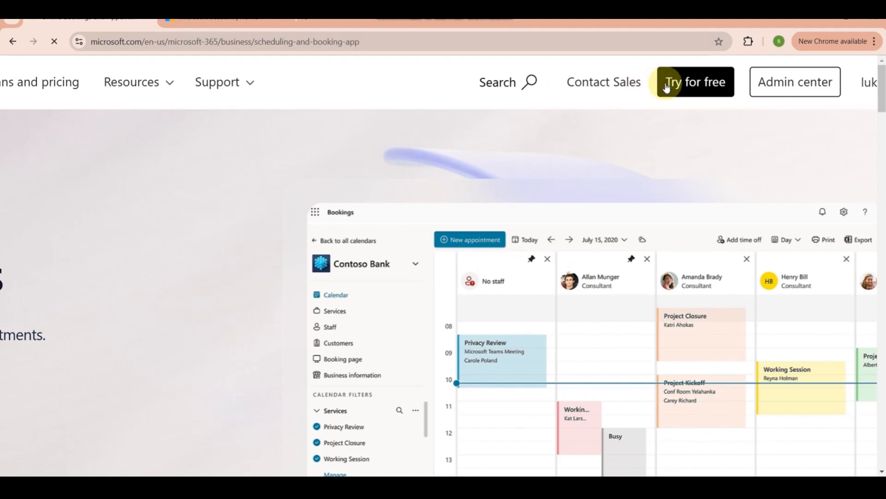
scroll(689, 85, "down", 5)
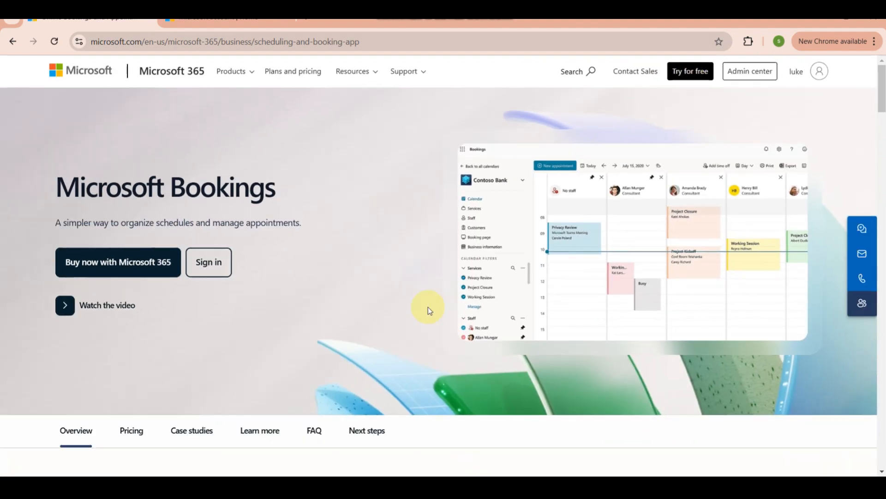
Look through the Microsoft Bookings page, covering the overview, pricing, case studies and more Microsoft 365 apps down to the frequently asked questions
scroll(428, 306, "down", 5)
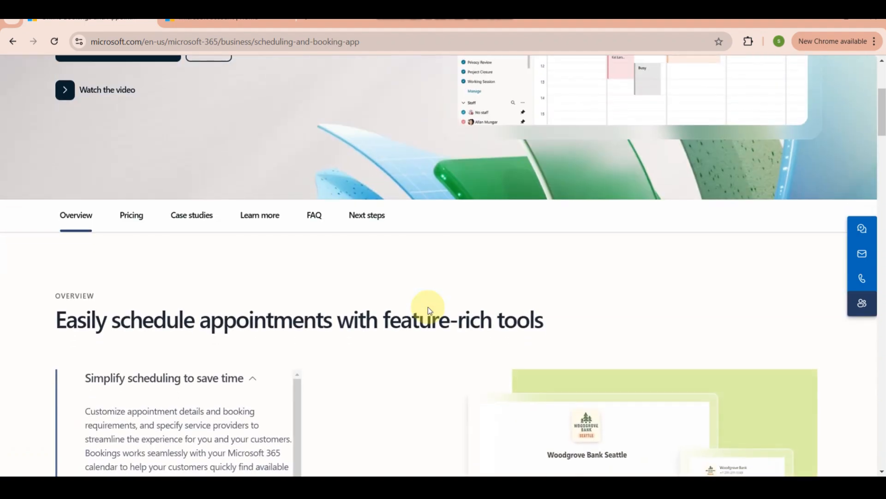
scroll(428, 309, "down", 2)
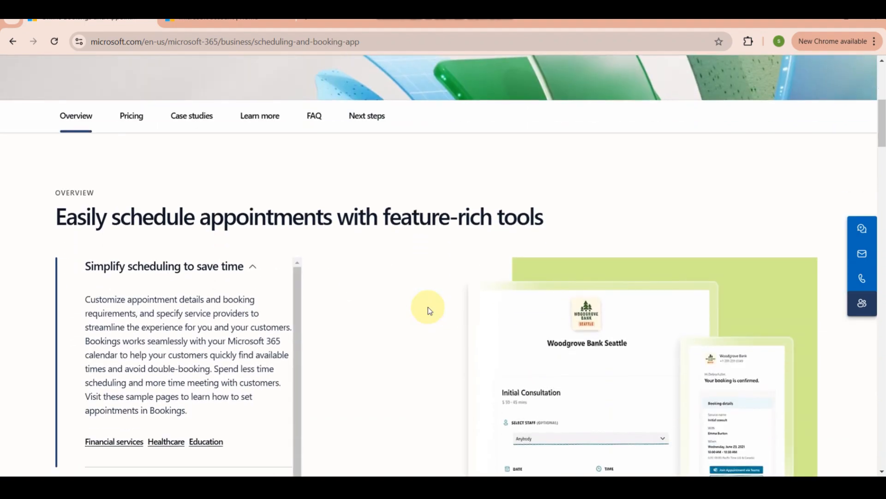
scroll(428, 310, "down", 2)
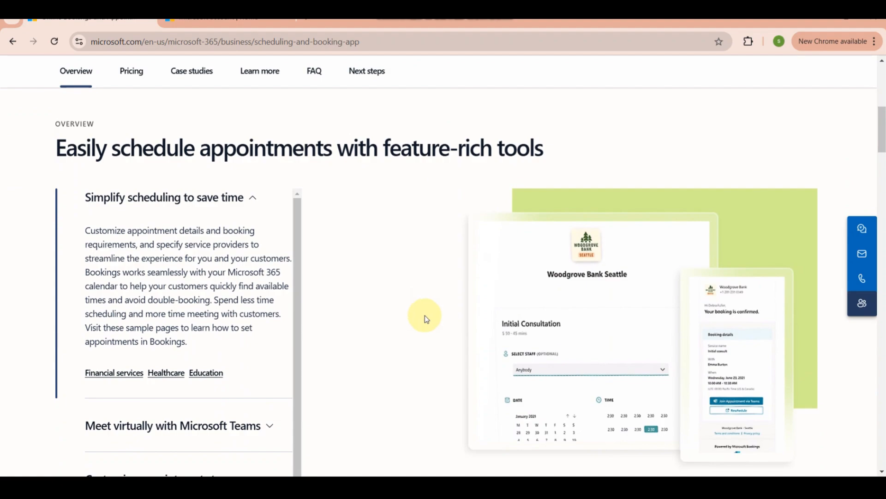
scroll(428, 314, "down", 2)
scroll(425, 317, "down", 9)
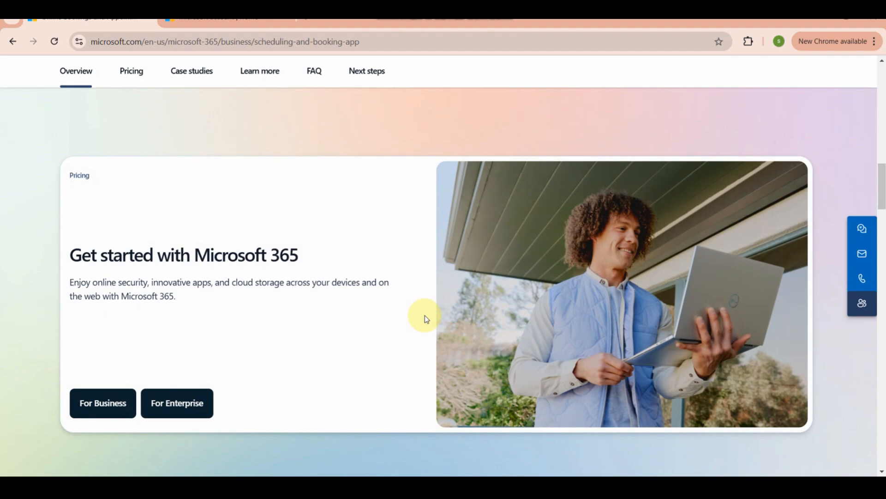
scroll(425, 315, "down", 6)
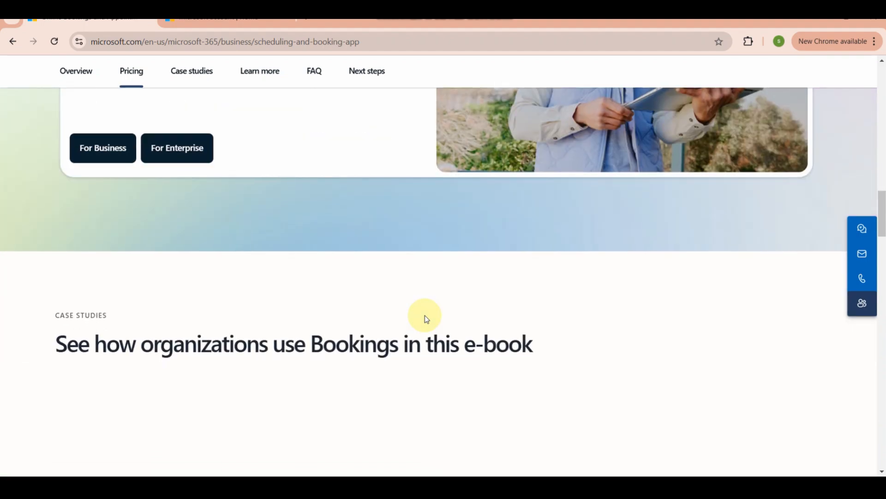
scroll(425, 315, "down", 5)
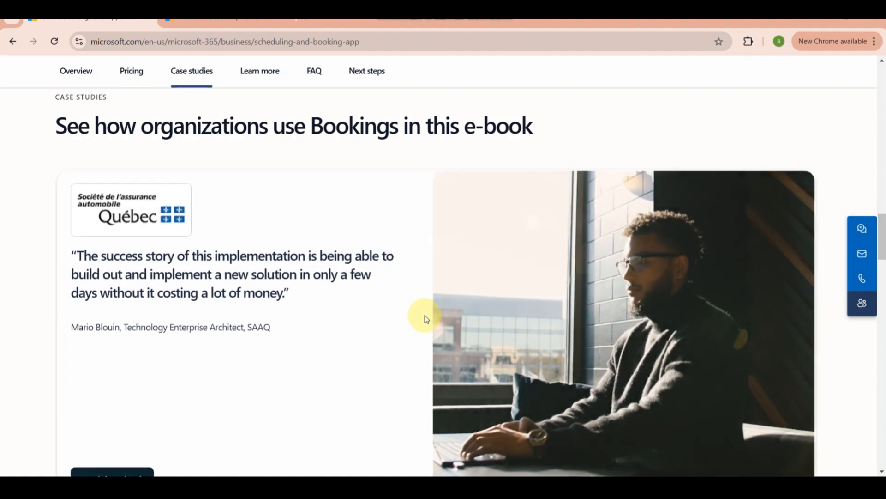
scroll(425, 319, "down", 3)
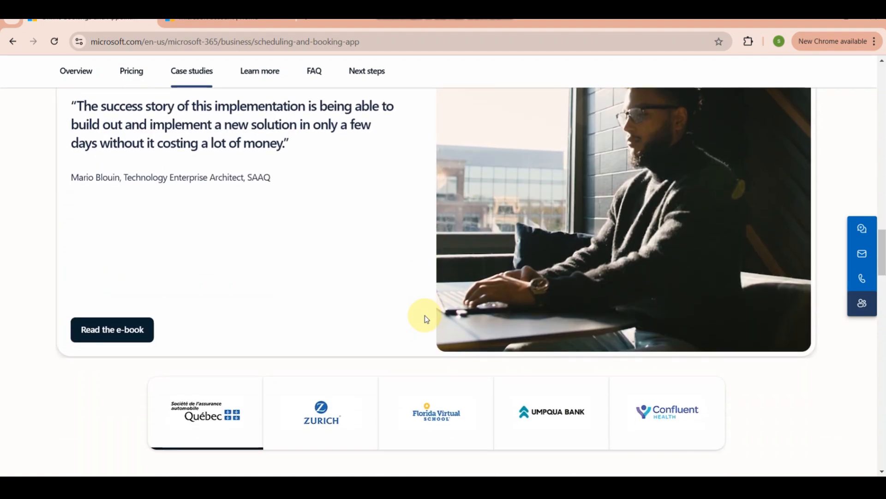
scroll(425, 319, "down", 2)
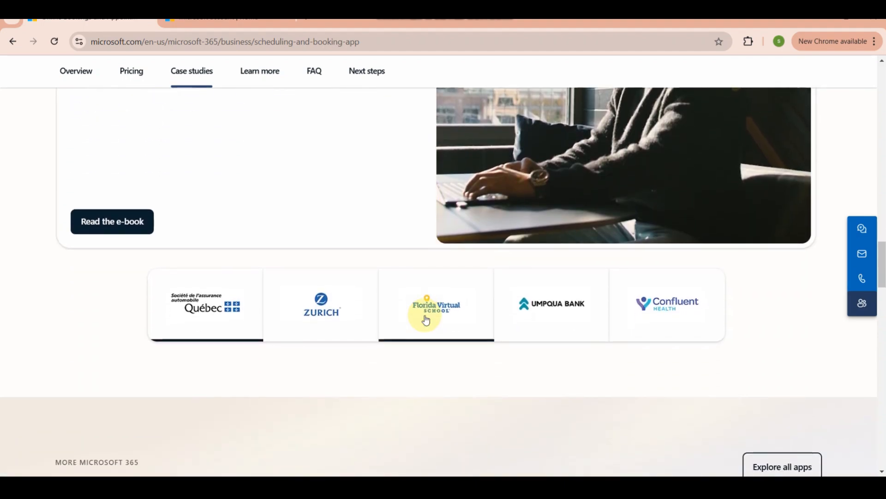
scroll(425, 318, "down", 3)
scroll(425, 317, "down", 2)
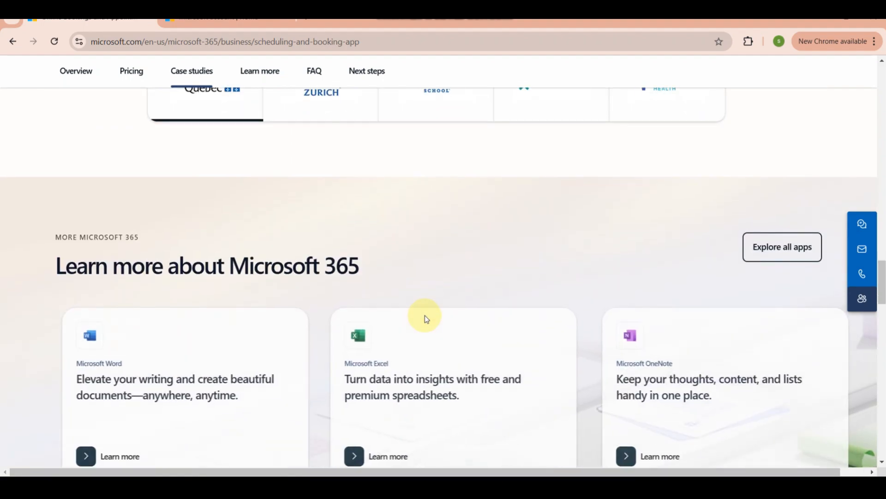
scroll(425, 317, "down", 4)
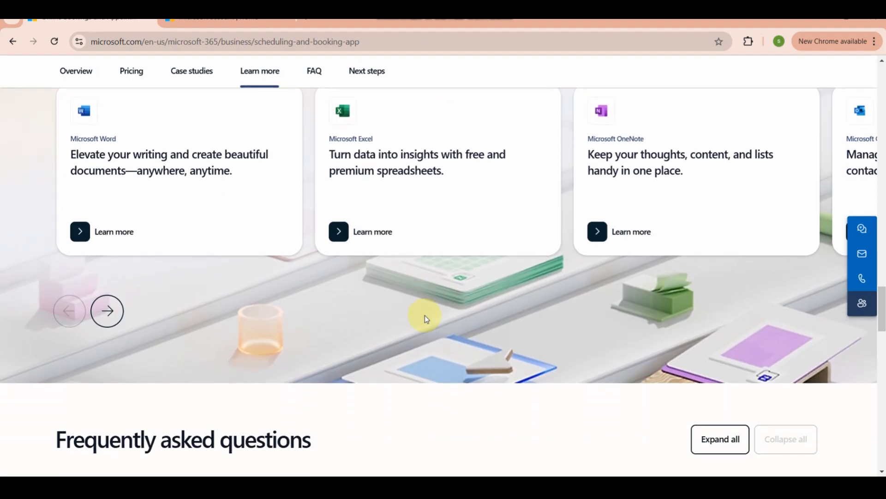
Switch to the open Microsoft account page and review its account sections from Your info through Address book
left_click(228, 23)
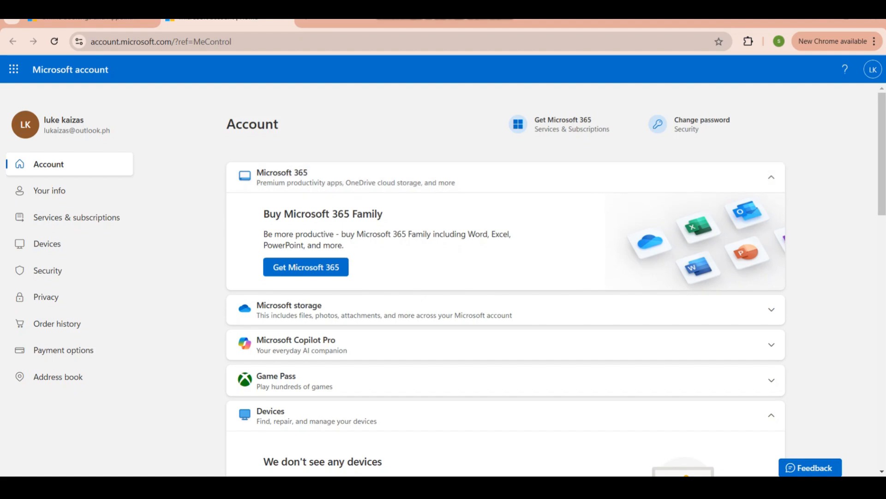
scroll(77, 146, "up", 5)
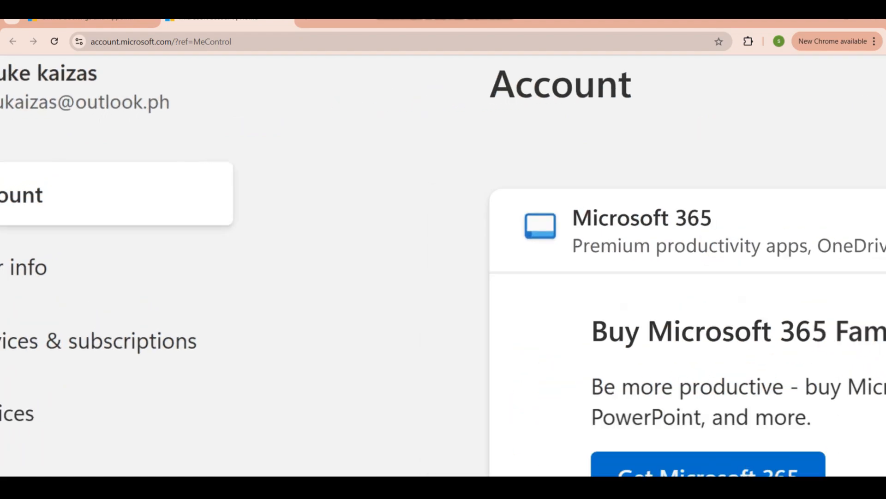
scroll(77, 146, "left", 3)
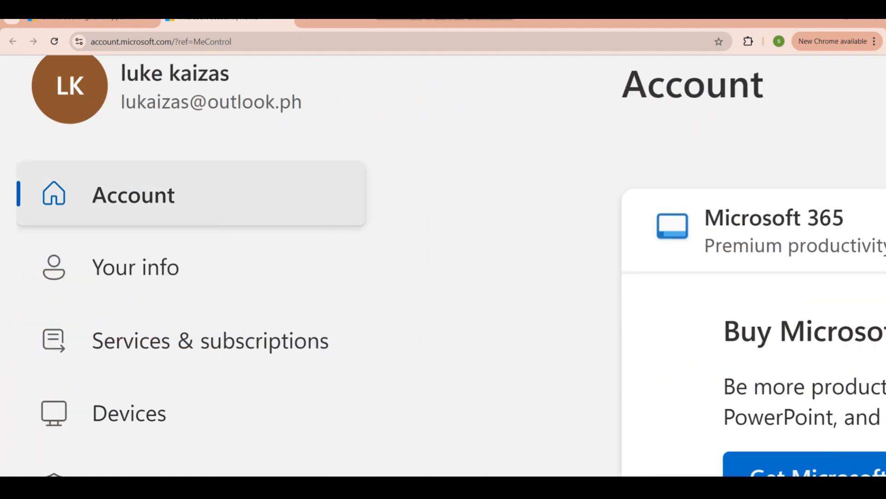
scroll(185, 194, "down", 2)
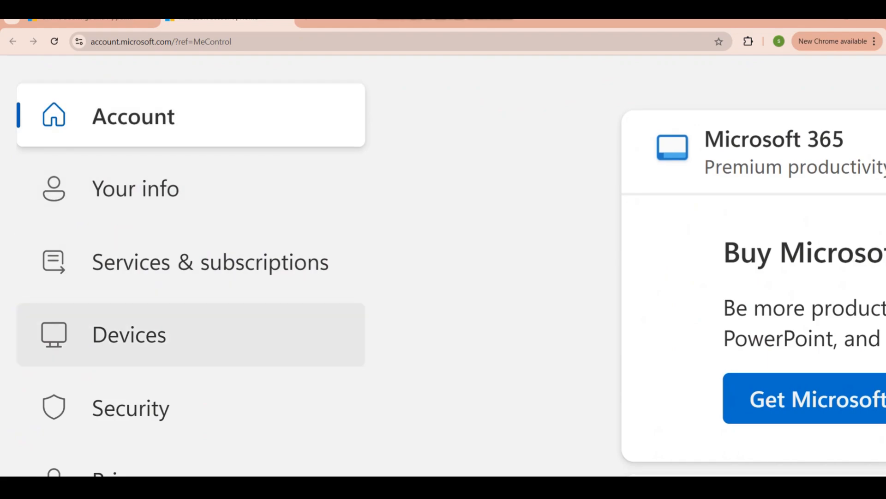
scroll(184, 332, "down", 2)
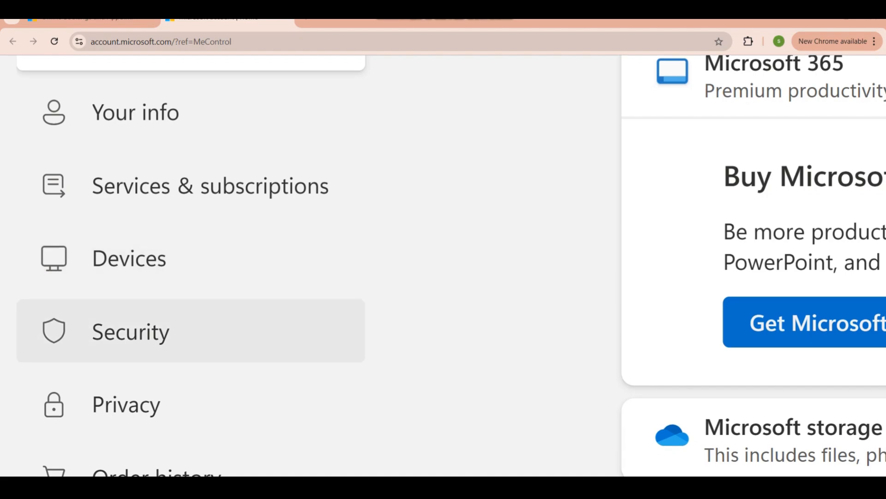
scroll(185, 333, "down", 2)
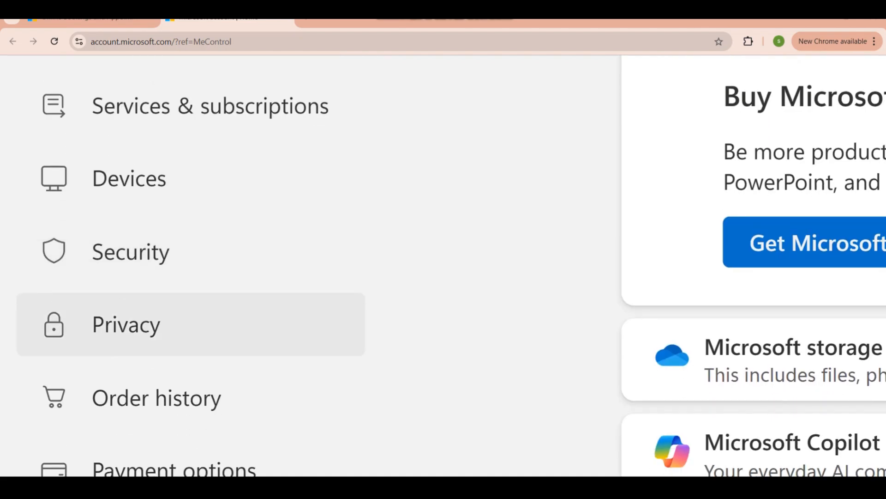
scroll(185, 333, "down", 4)
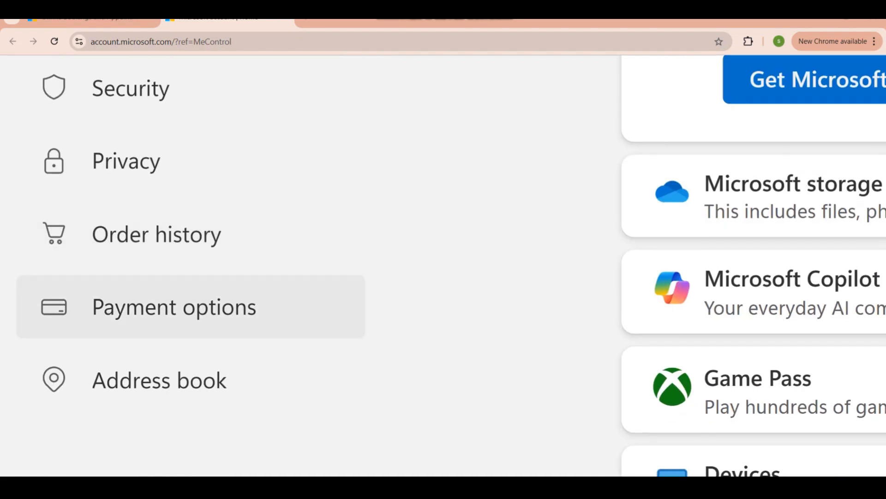
scroll(185, 378, "down", 3)
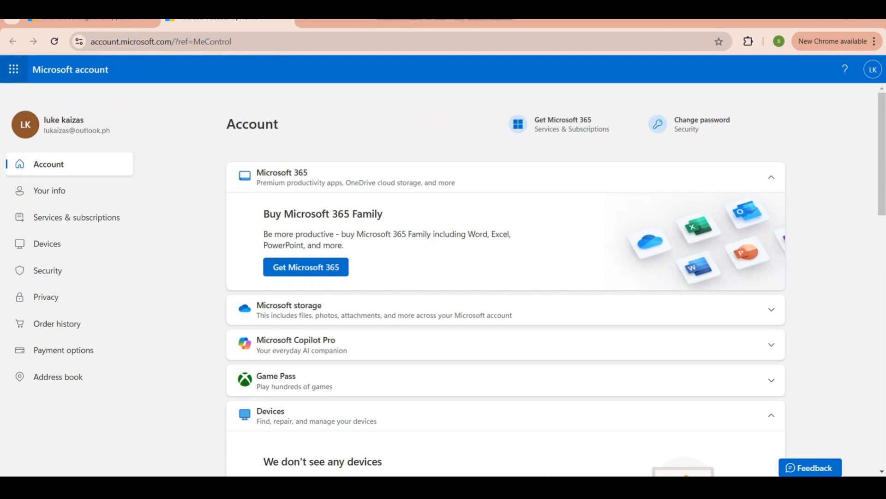
Show the available Microsoft 365 apps from the account page and launch Outlook
left_click(14, 69)
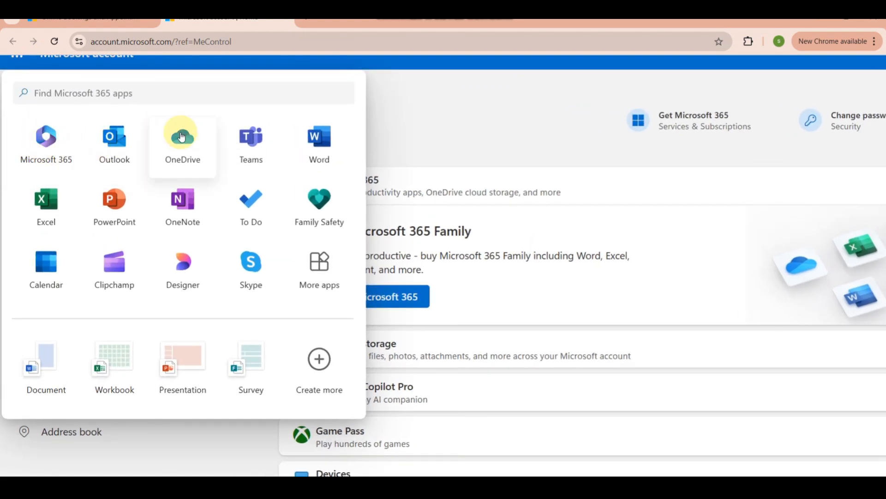
scroll(187, 139, "up", 1)
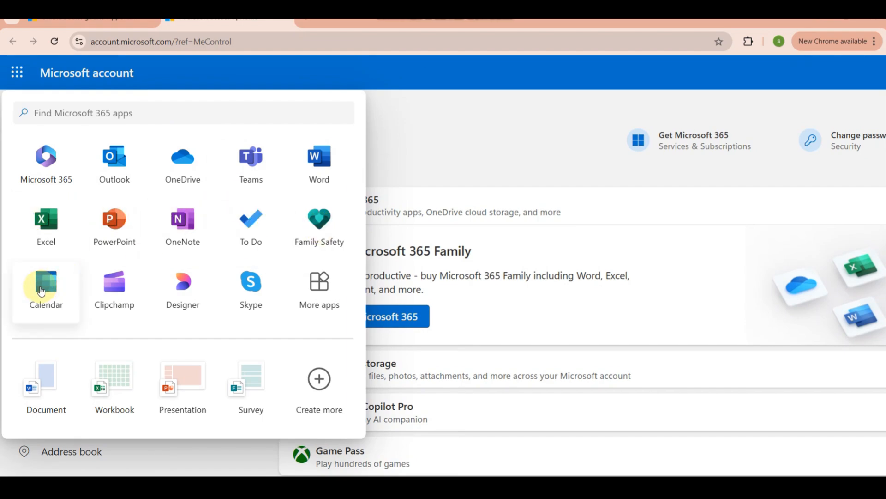
left_click(119, 166)
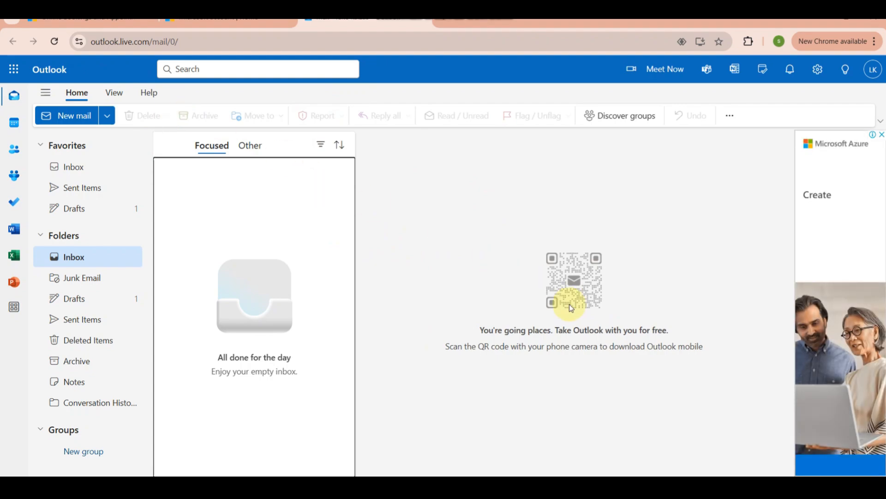
Examine the Outlook mail view, including the mobile download QR code and the Favorites and Folders lists
scroll(517, 358, "up", 3)
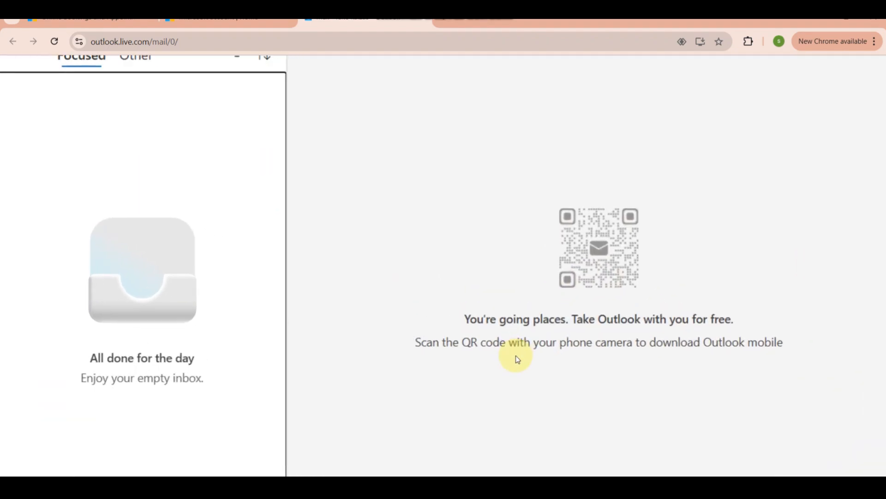
scroll(516, 359, "up", 2)
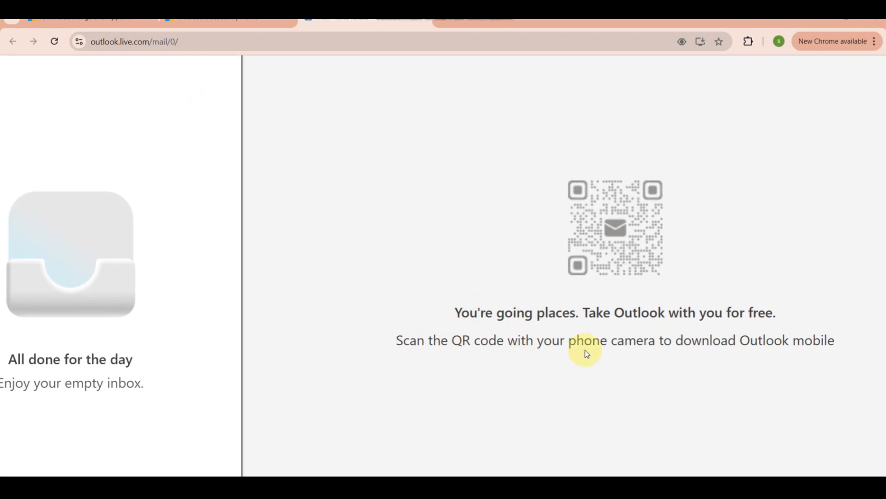
scroll(587, 354, "down", 5)
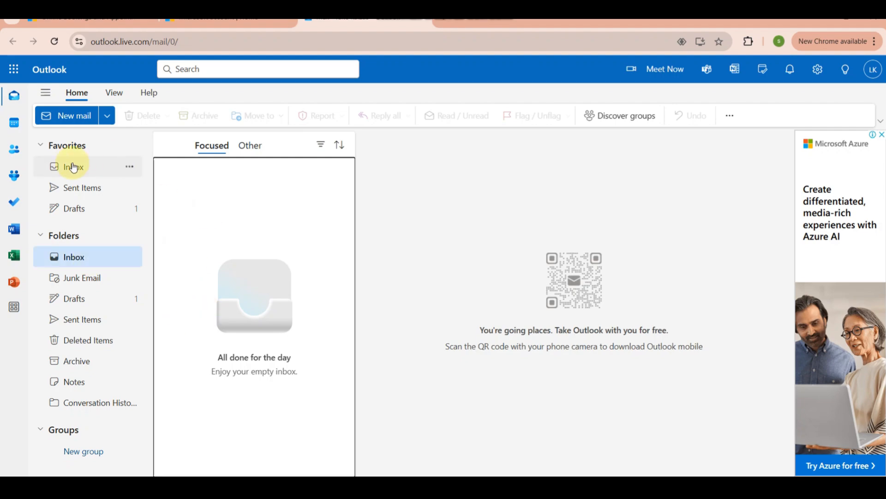
scroll(73, 167, "up", 5)
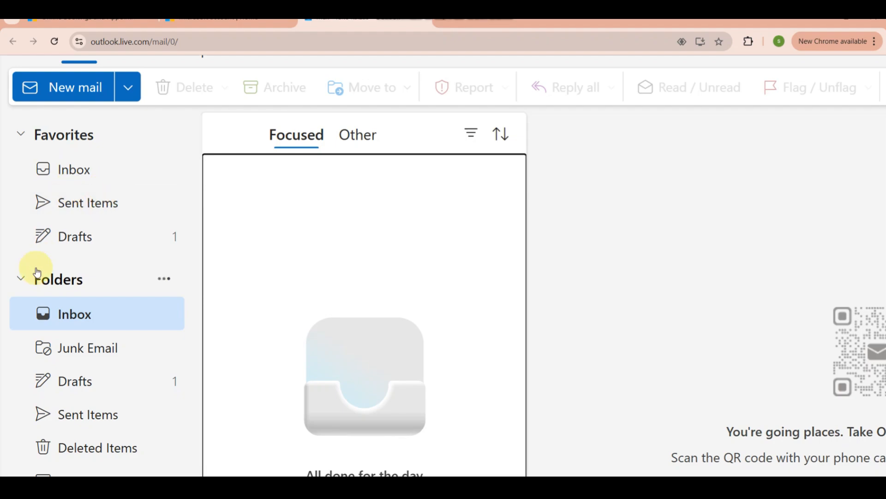
left_click(25, 301)
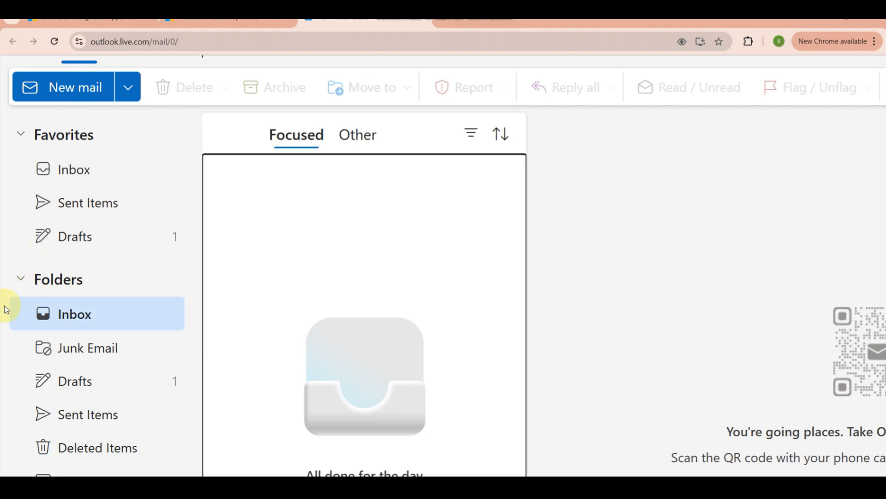
left_click(80, 306)
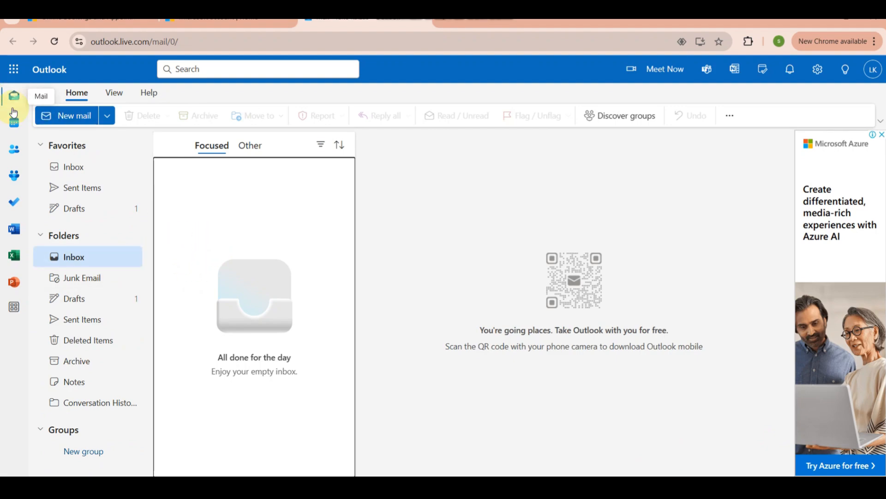
Switch Outlook from mail to the calendar and start a new event
left_click(14, 128)
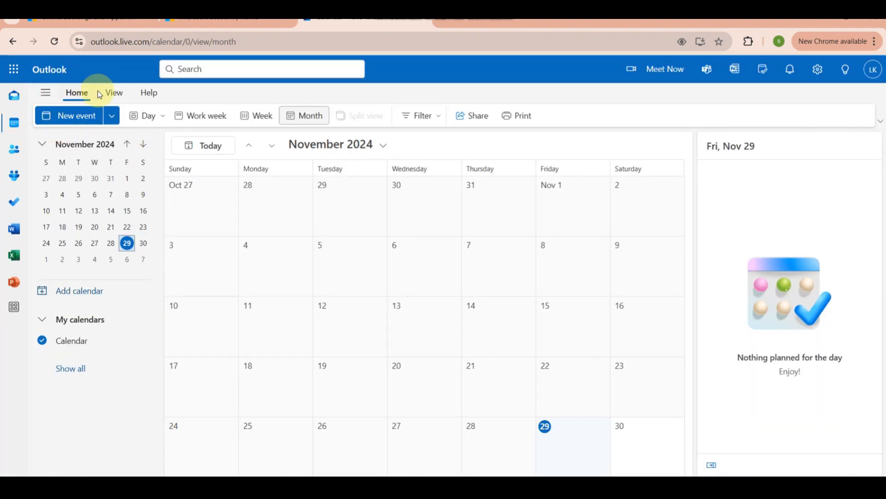
left_click(67, 115)
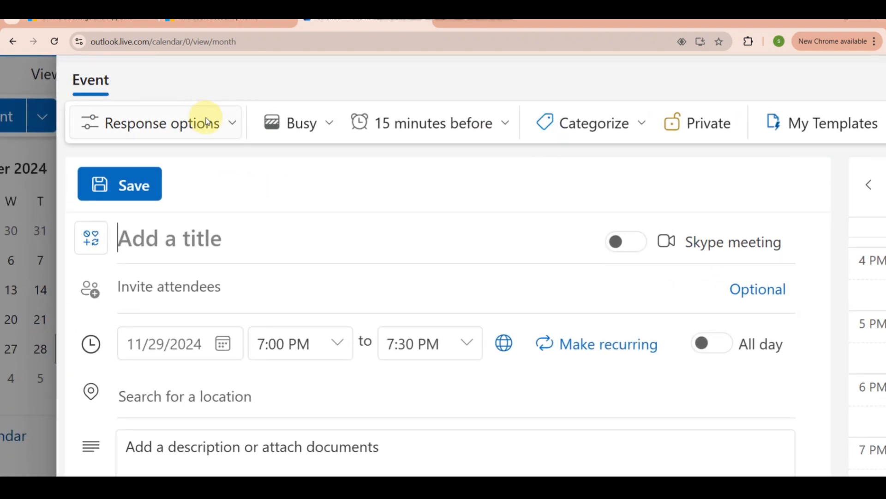
Review the event's response options and set its availability status to Tentative
left_click(211, 119)
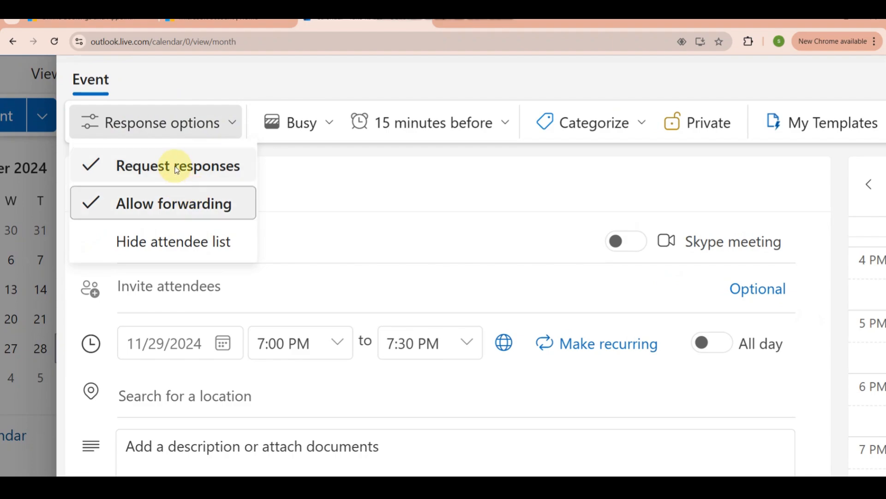
left_click(324, 124)
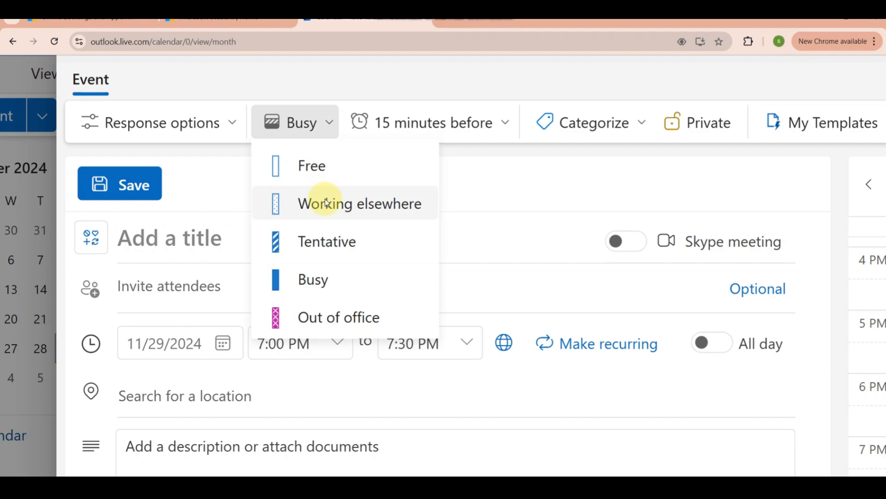
left_click(327, 244)
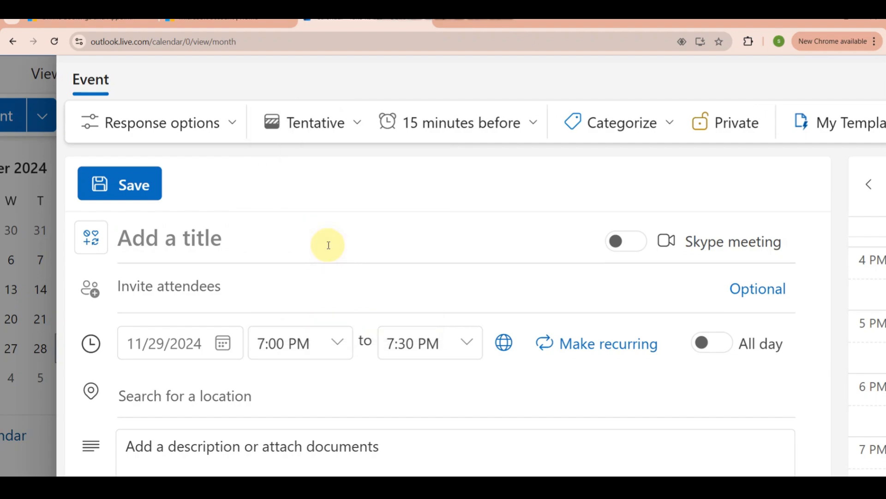
Look through the reminder times and set the event reminder to 30 minutes before
scroll(488, 126, "right", 2)
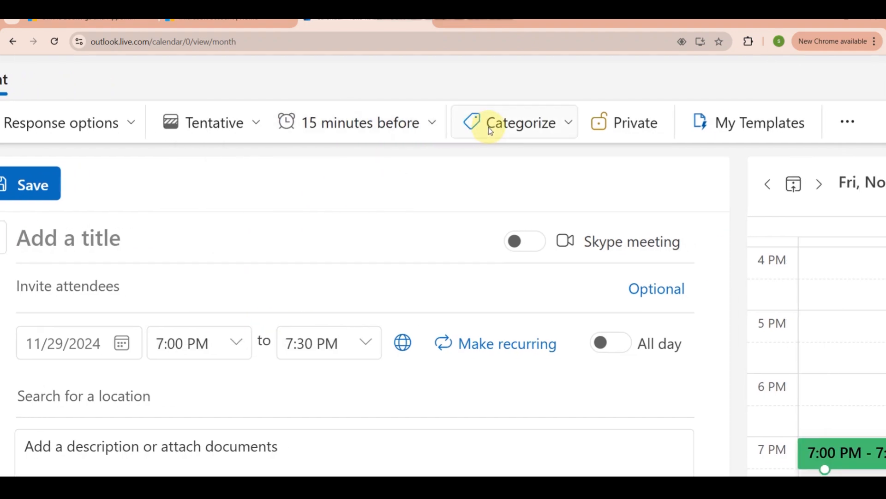
left_click(426, 128)
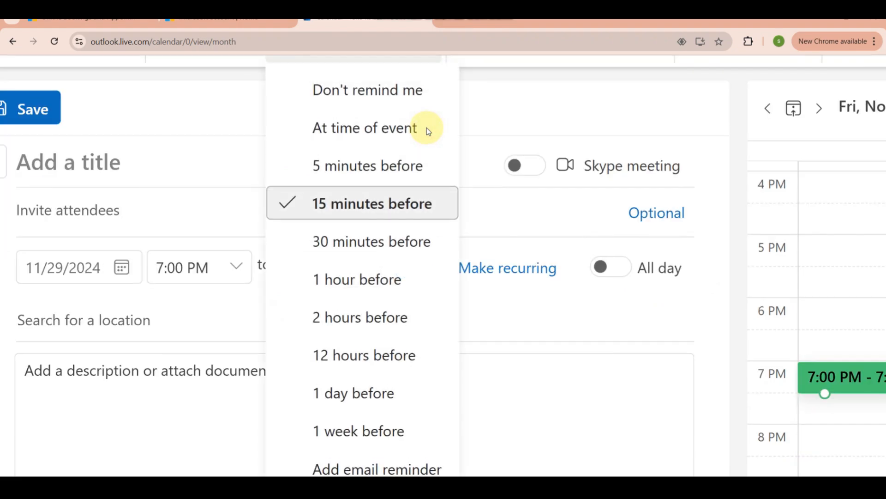
scroll(388, 183, "up", 2)
scroll(388, 183, "down", 2)
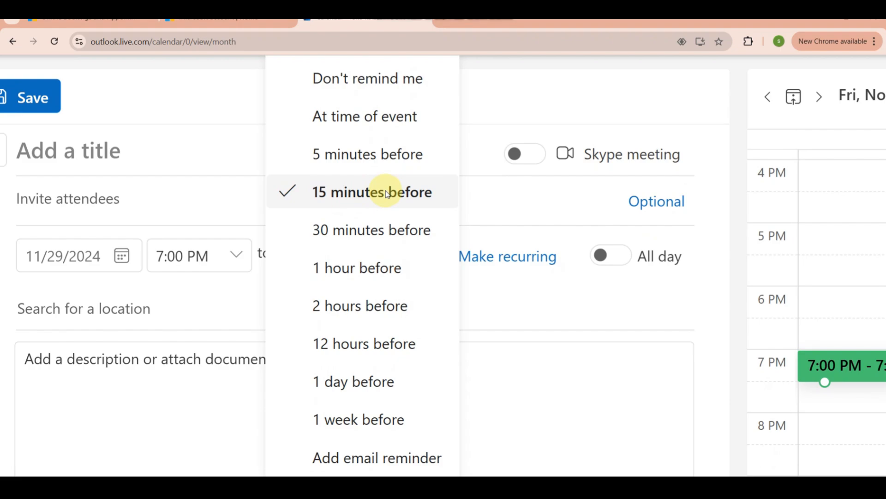
scroll(387, 195, "up", 1)
scroll(387, 194, "down", 1)
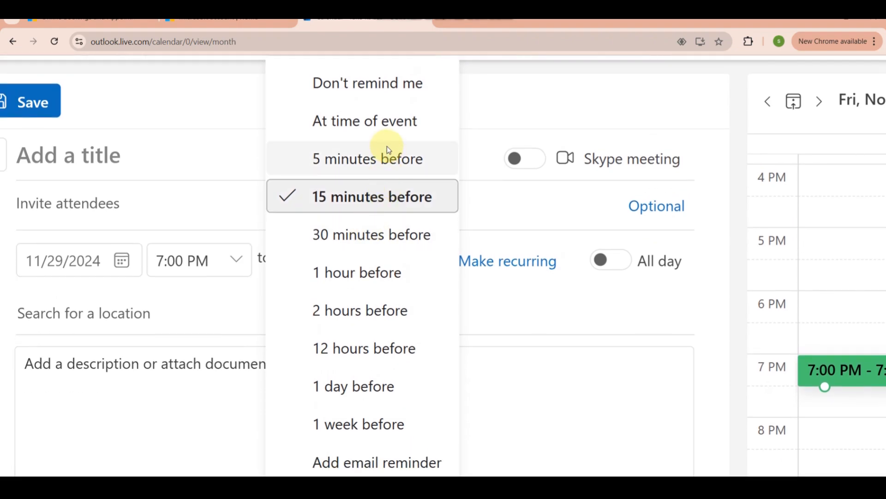
left_click(333, 234)
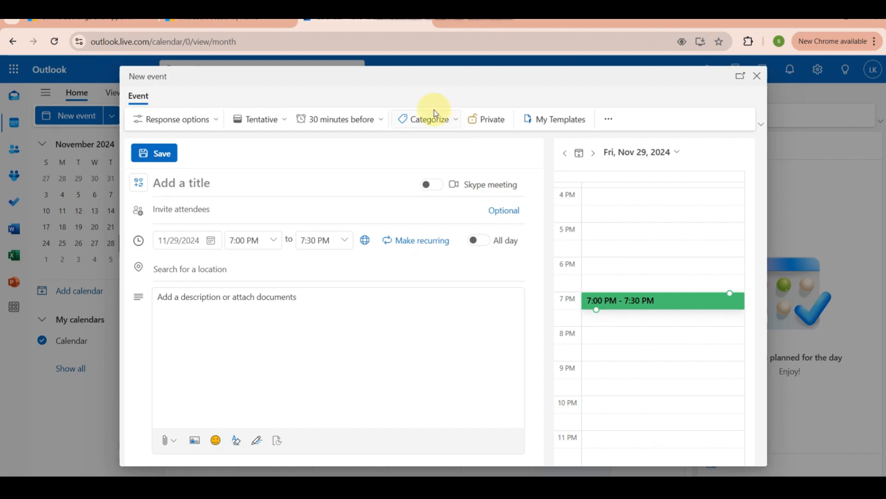
Assign the Orange category to the event, and turn its private setting on and off again
left_click(435, 113)
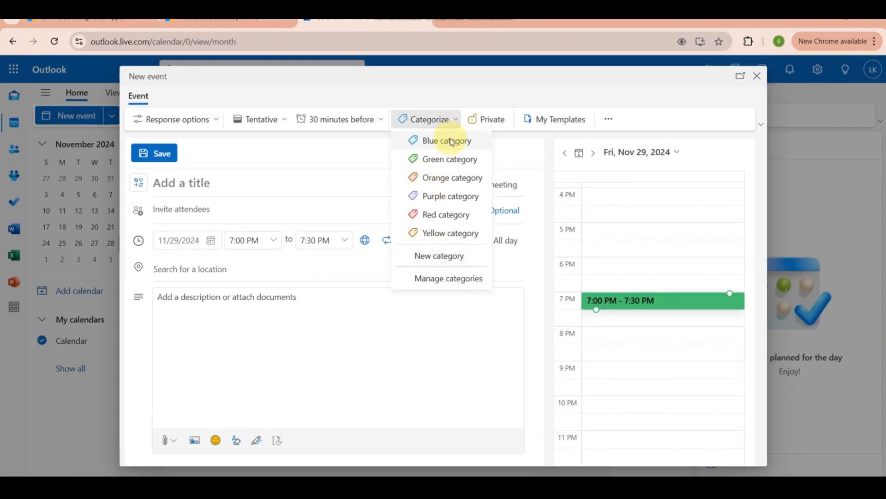
left_click(450, 177)
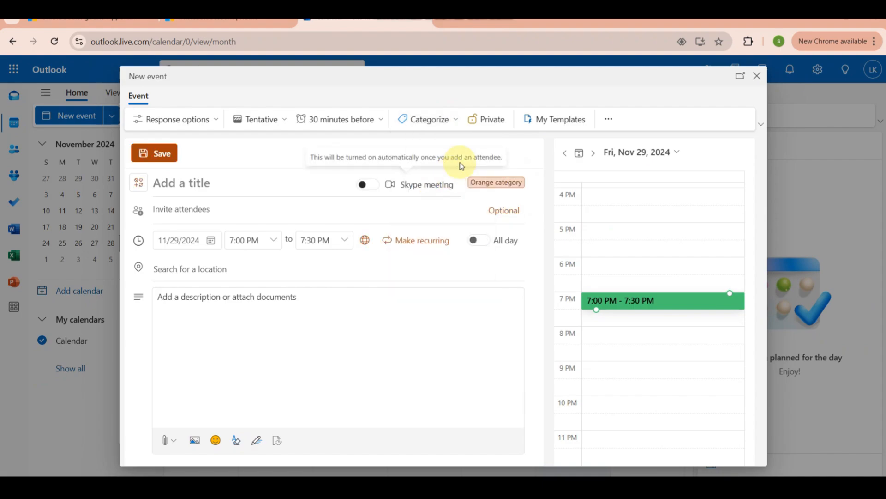
left_click(495, 122)
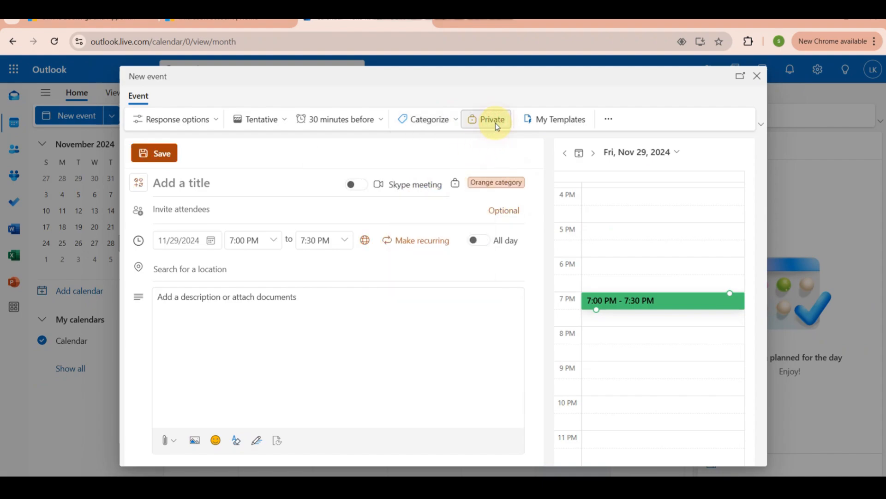
left_click(495, 122)
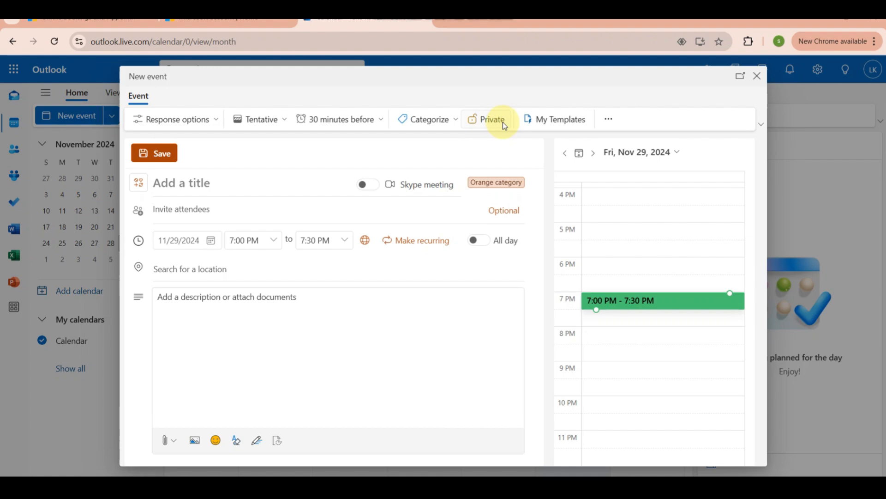
Examine the My Templates add-in and the additional Send to OneNote option for the event
left_click(561, 118)
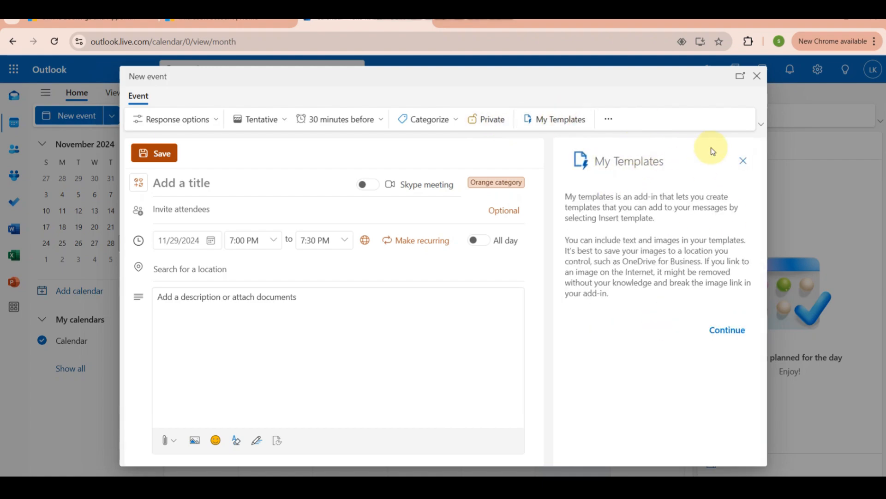
left_click(743, 159)
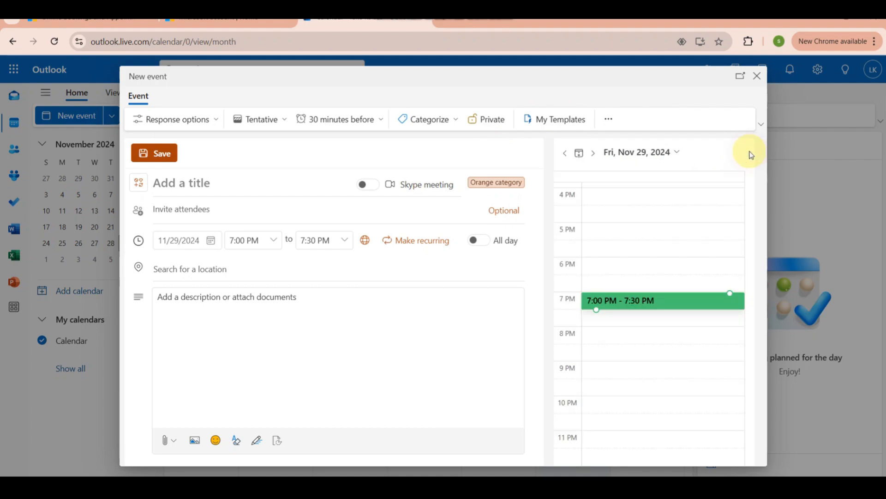
left_click(606, 124)
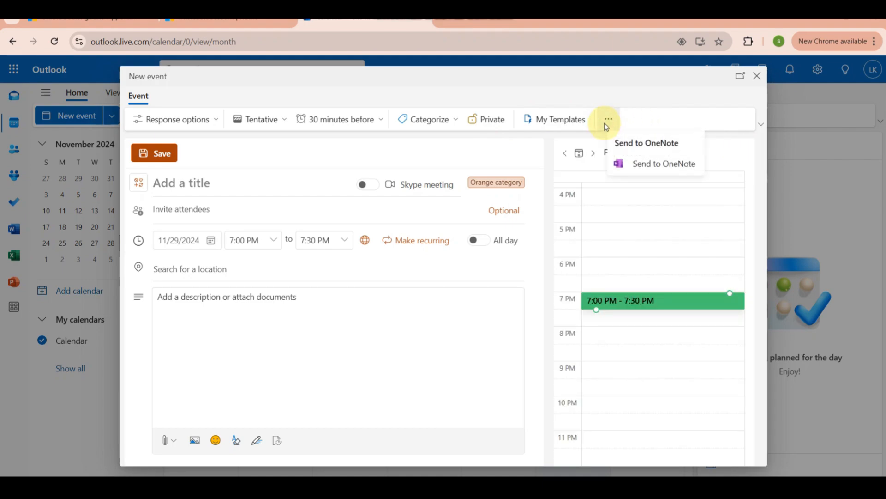
left_click(607, 121)
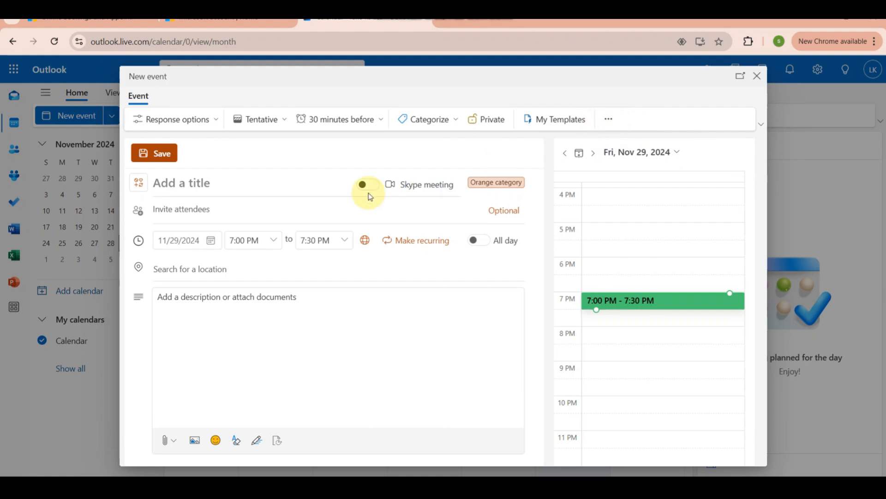
Title the event "consultation"
left_click(215, 184)
type("co")
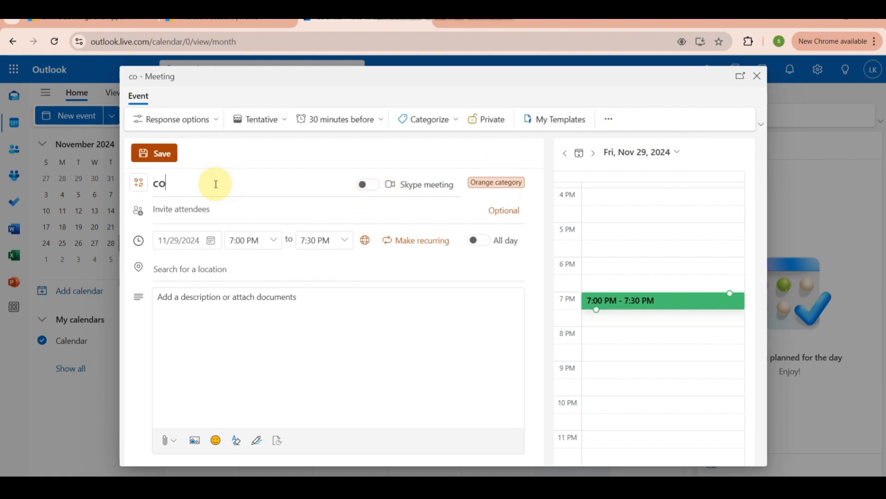
type("nsultation")
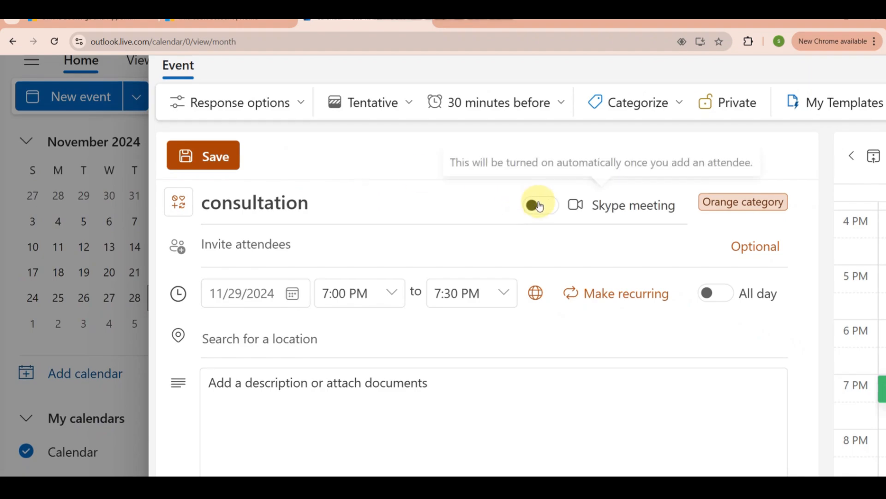
Turn the Skype meeting option on and off again, and view the attendee search and suggested locations
left_click(536, 203)
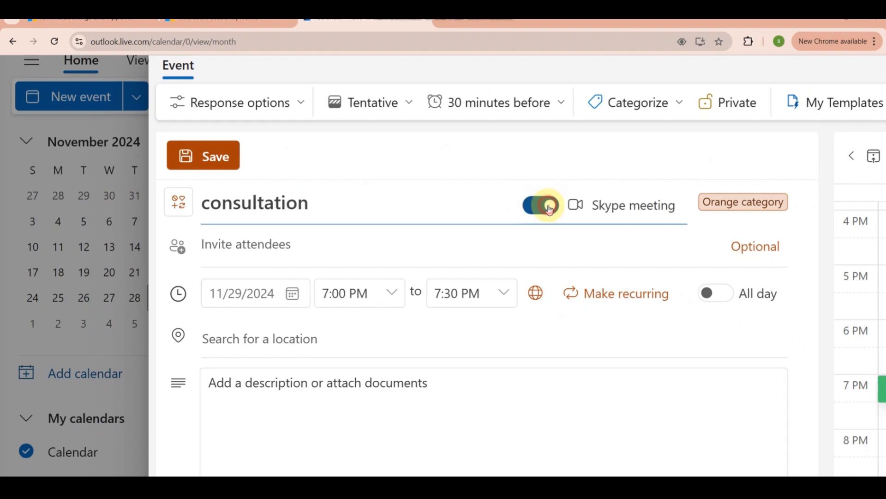
left_click(549, 207)
left_click(236, 239)
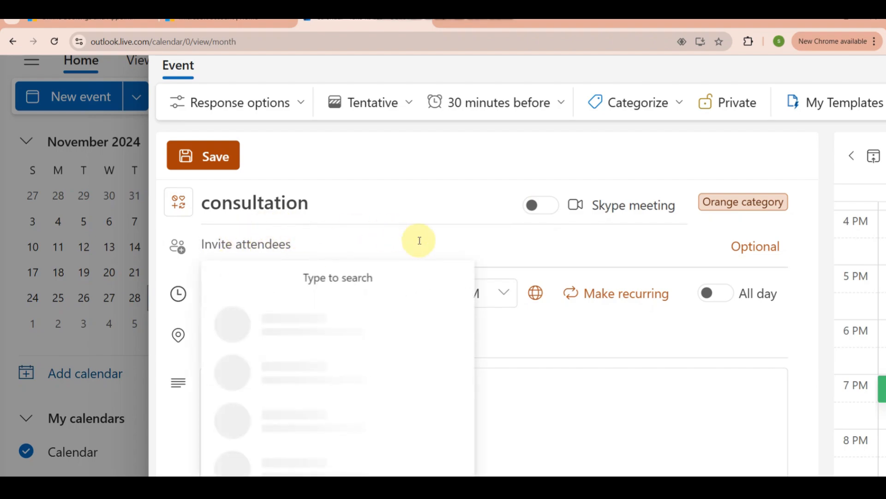
left_click(531, 332)
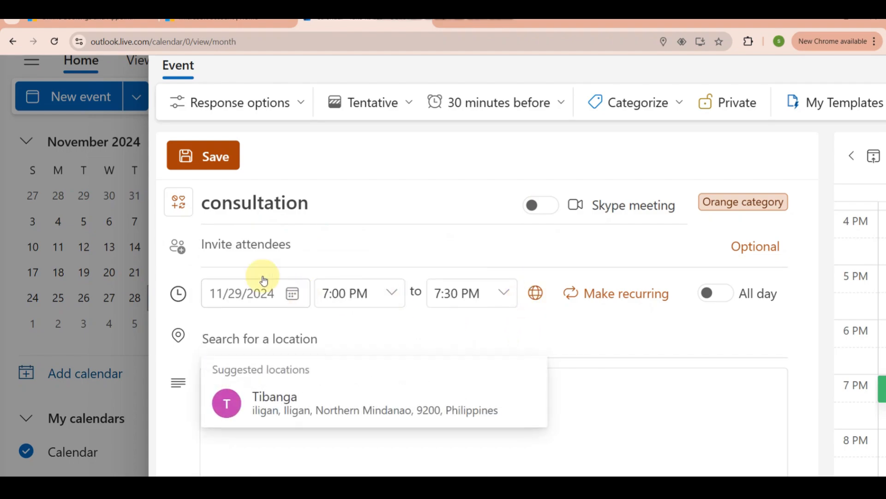
Set the event date to 11/30/2024
left_click(222, 295)
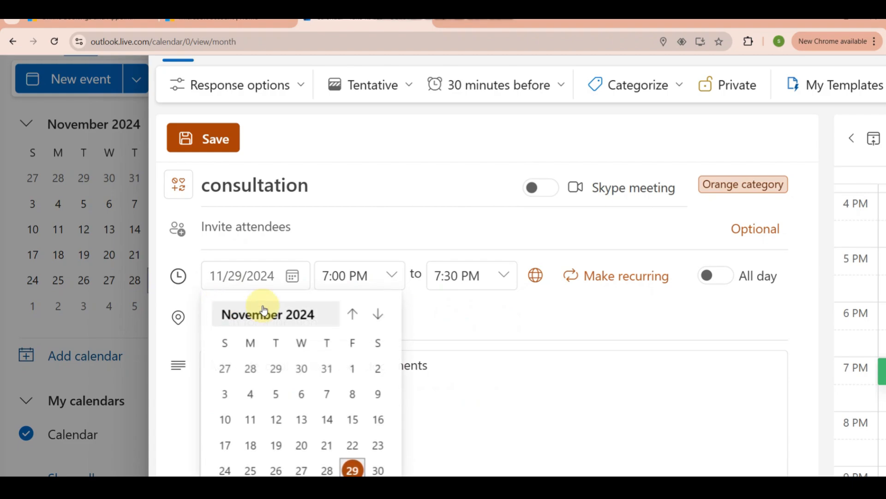
scroll(271, 341, "down", 2)
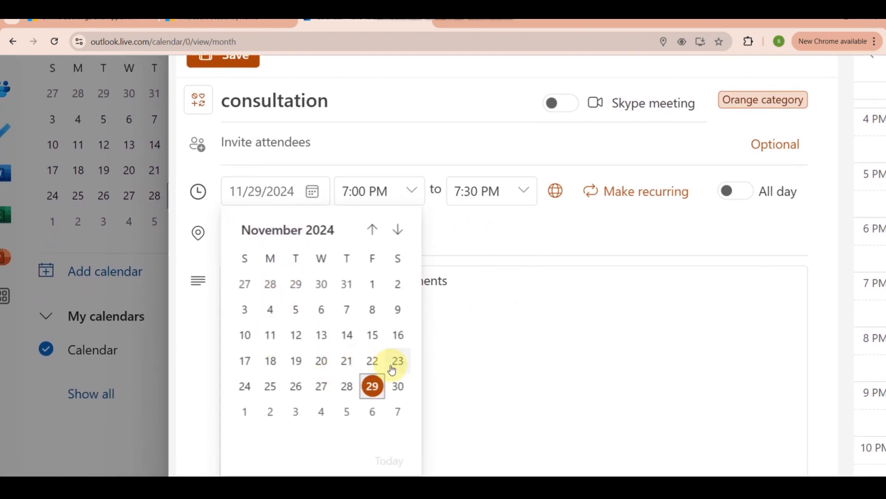
left_click(393, 390)
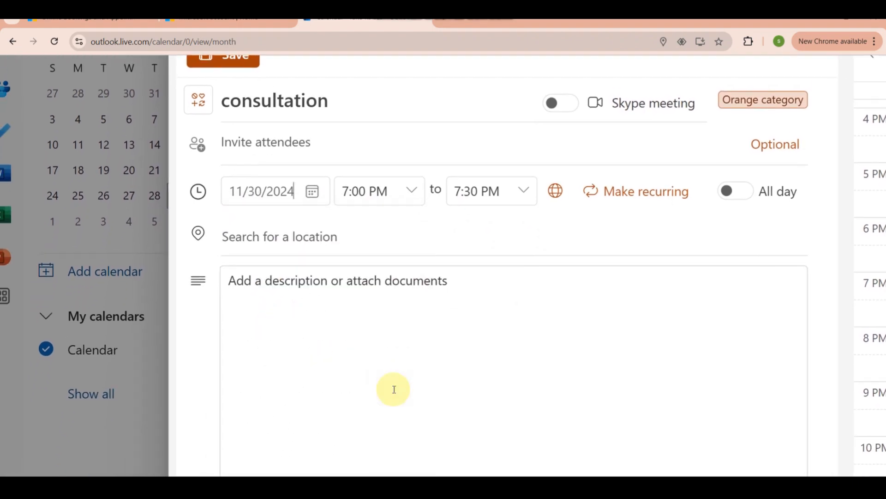
Set the event to run from 9:30 PM to 11:00 PM
left_click(417, 190)
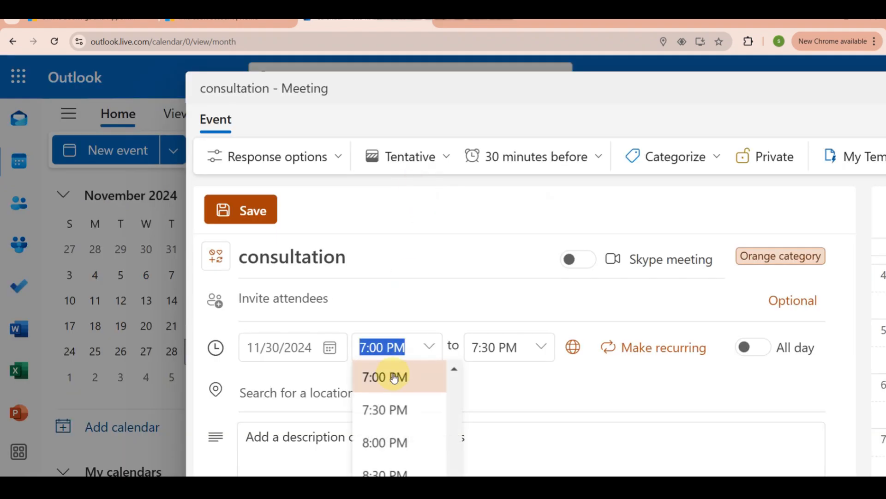
scroll(394, 378, "down", 3)
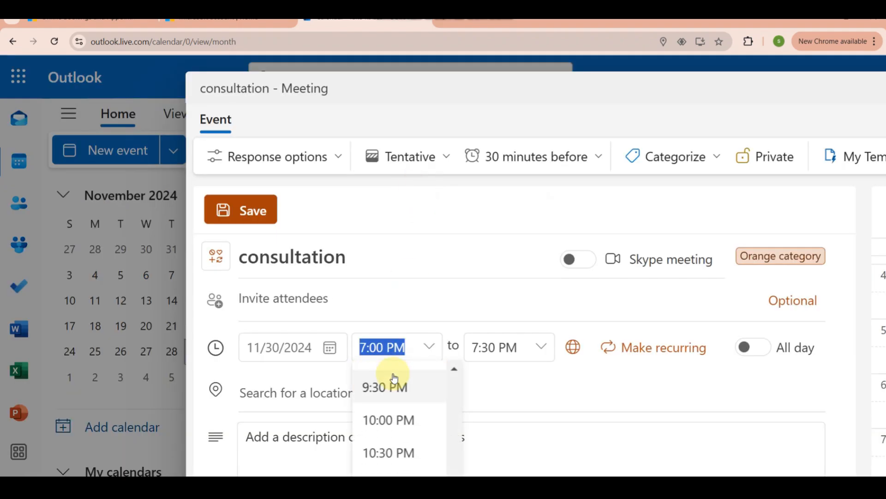
left_click(372, 393)
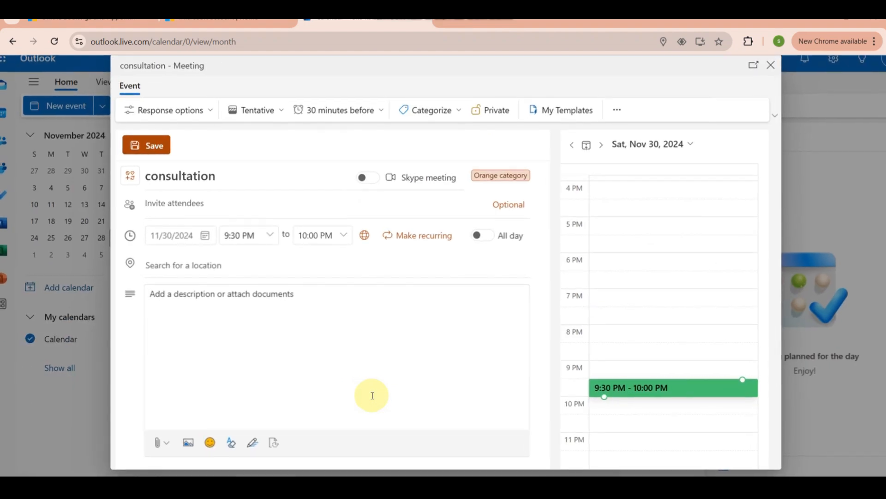
left_click(345, 240)
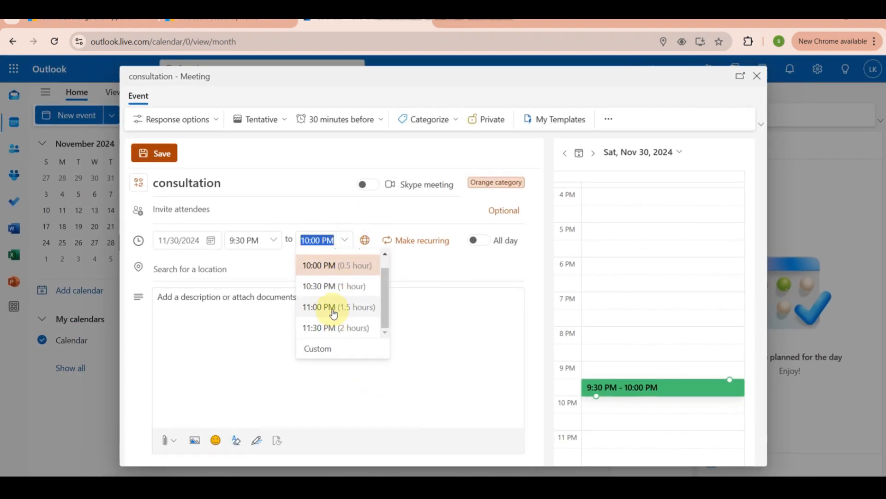
left_click(338, 308)
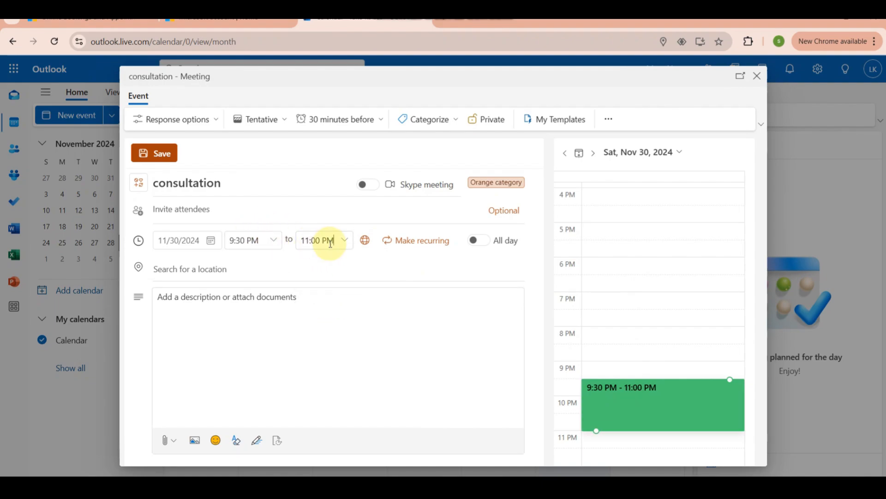
Show and hide the event's time zone settings, and switch the all-day option on and off again
left_click(365, 240)
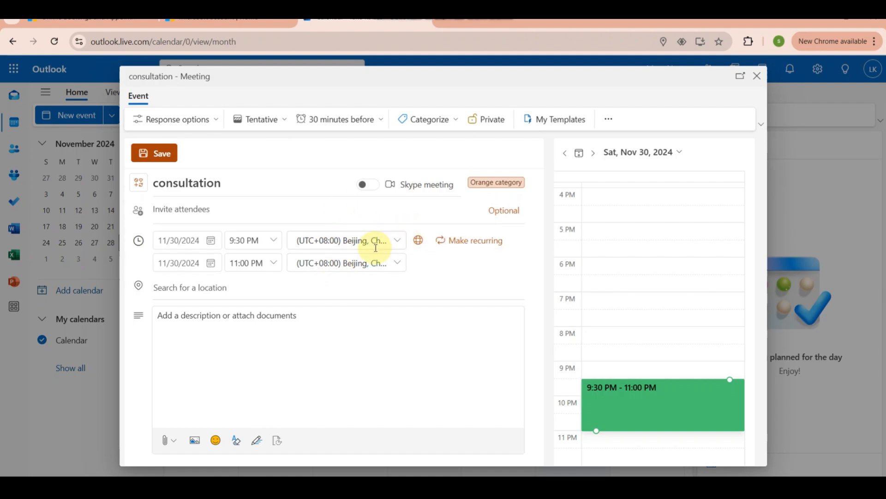
left_click(417, 240)
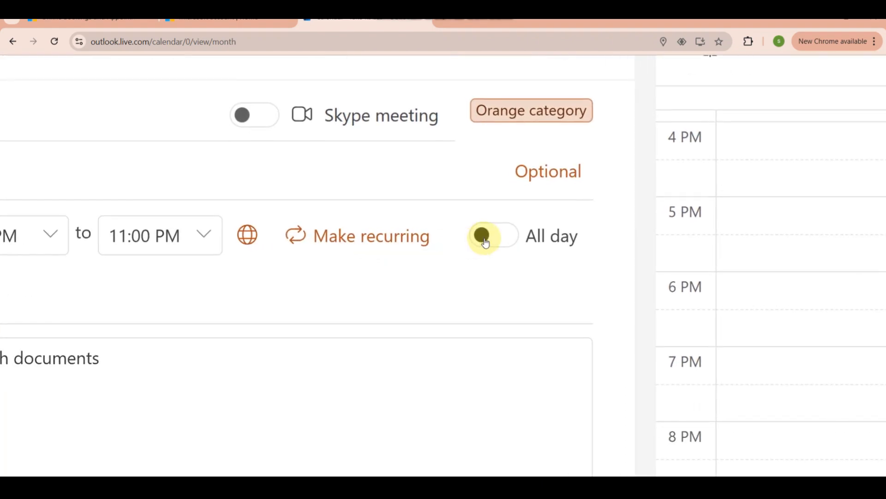
left_click(484, 241)
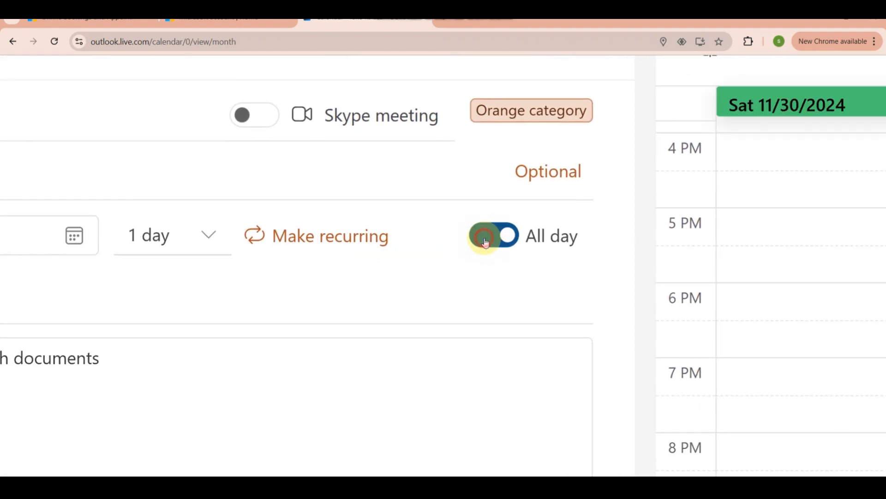
left_click(485, 241)
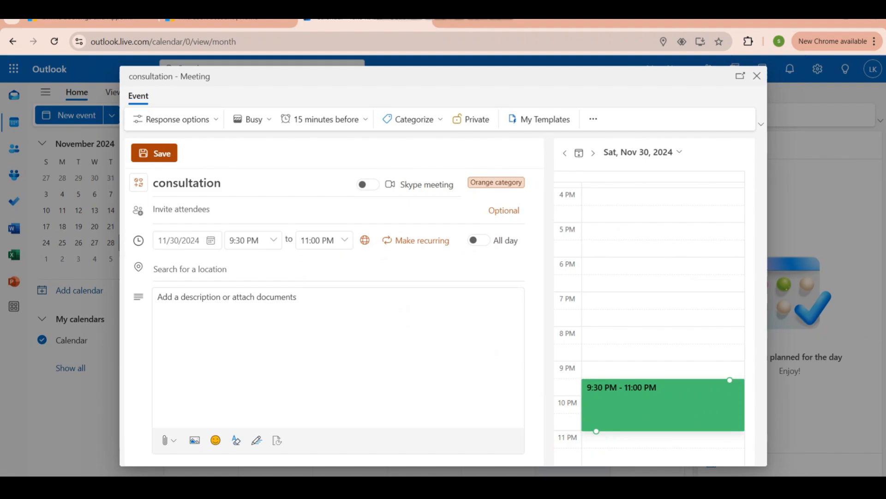
Set the event location to the suggested place Tibanga
left_click(223, 276)
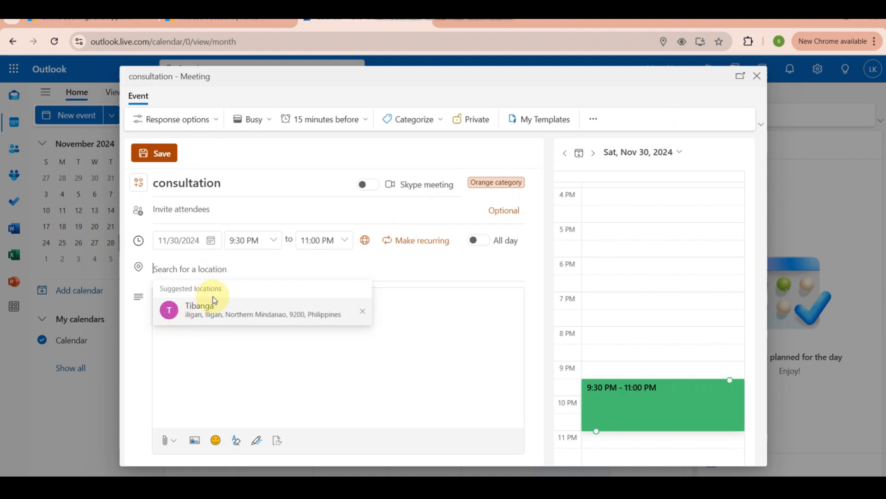
left_click(203, 309)
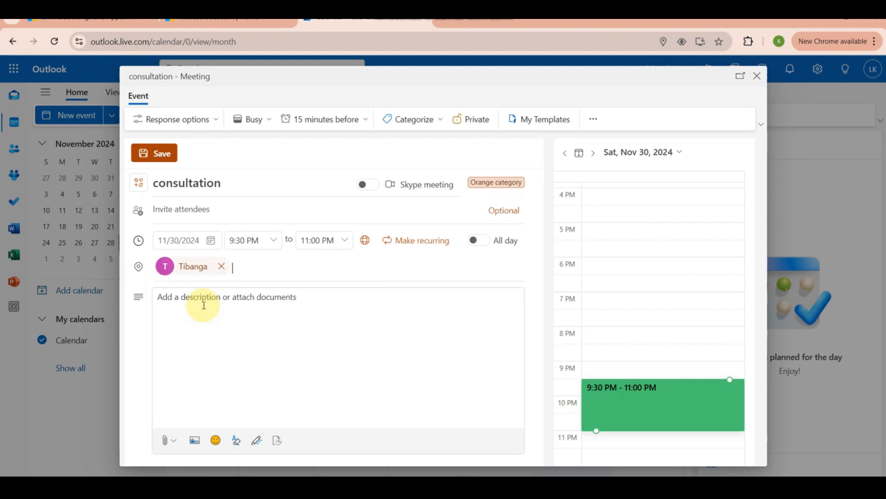
Add the description "Last Consultation before defense" to the consultation event and save it
left_click(234, 301)
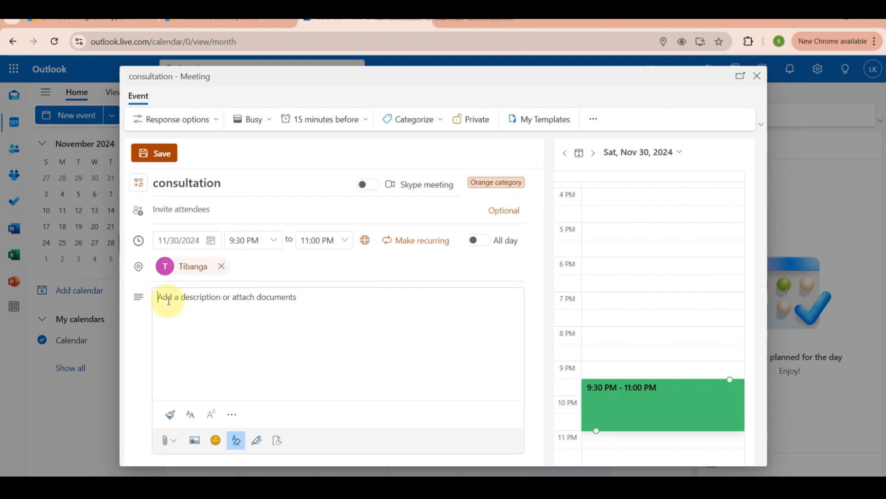
type("Last Consultation before")
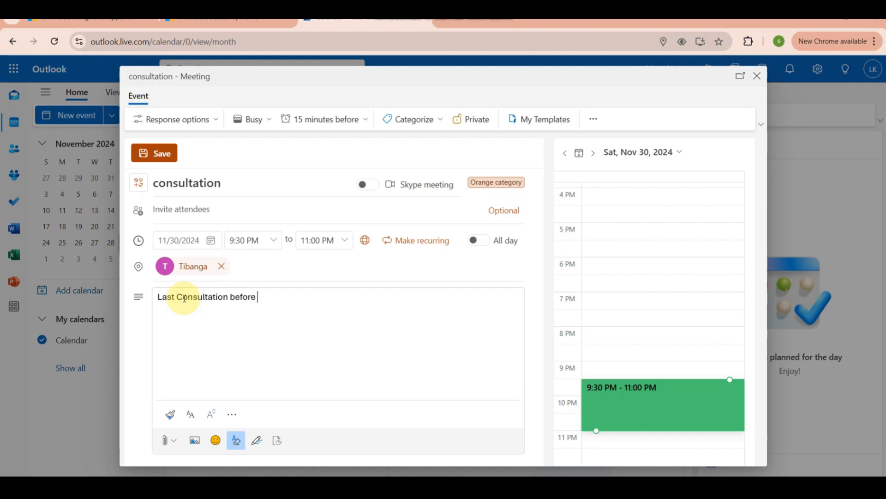
type("fense")
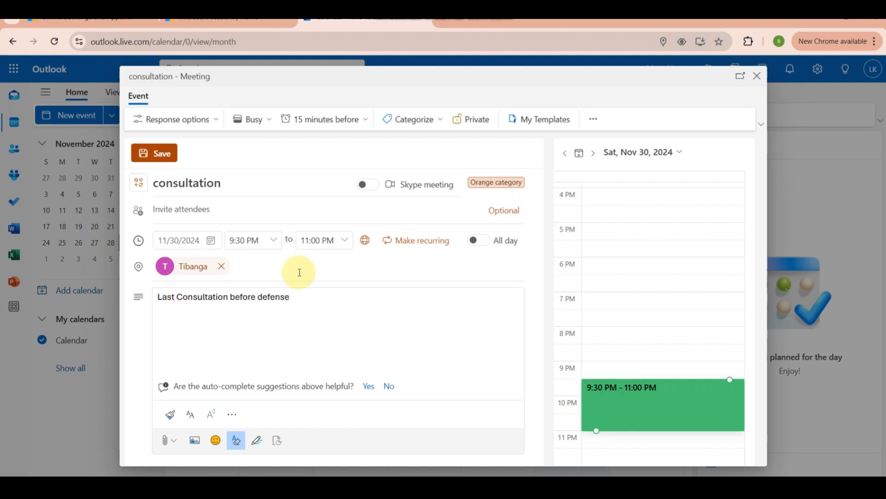
scroll(266, 346, "up", 2)
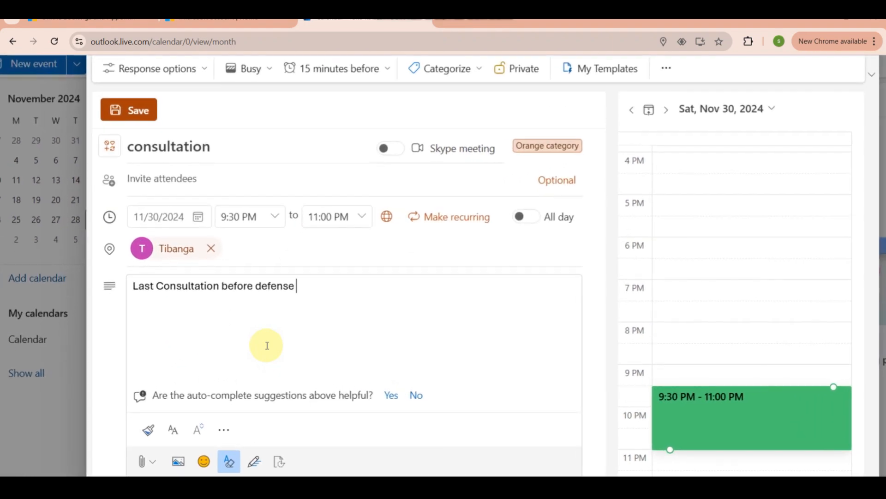
scroll(267, 345, "down", 1)
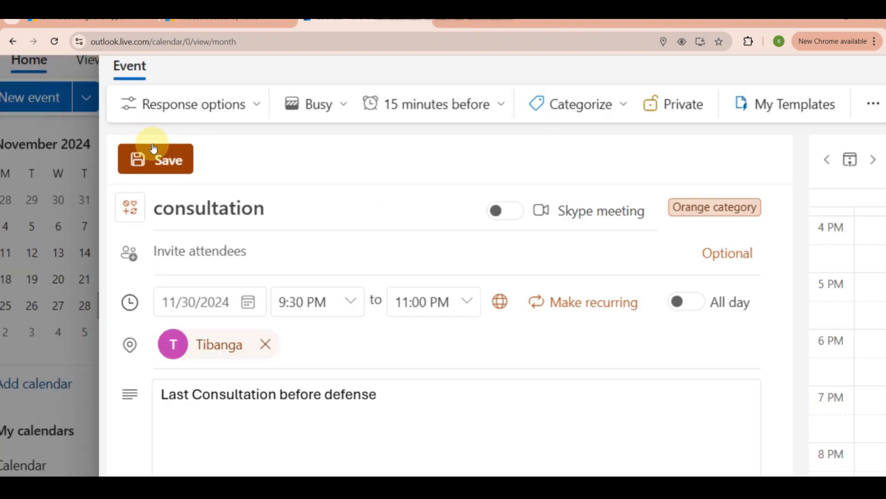
left_click(195, 168)
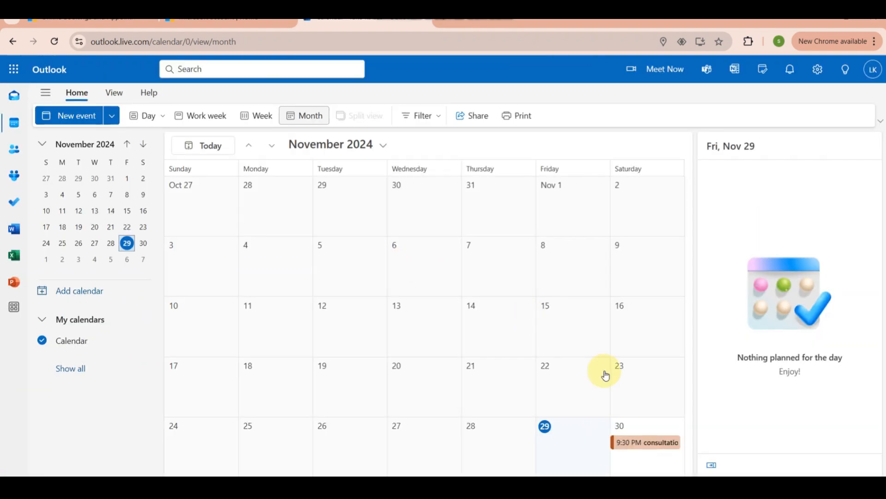
left_click(662, 434)
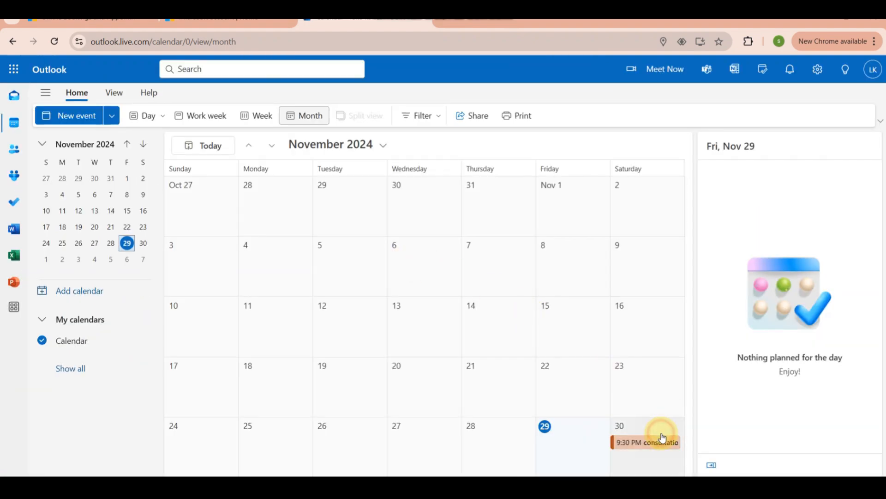
double_click(662, 436)
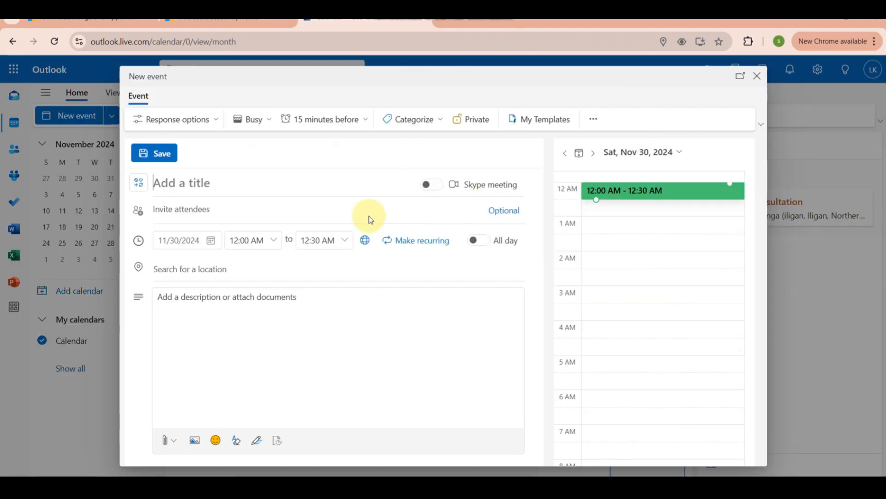
left_click(758, 77)
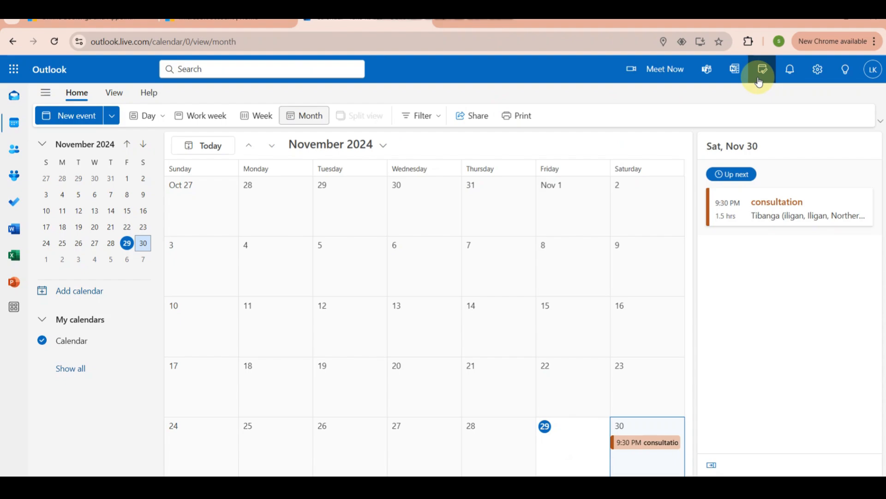
left_click(649, 425)
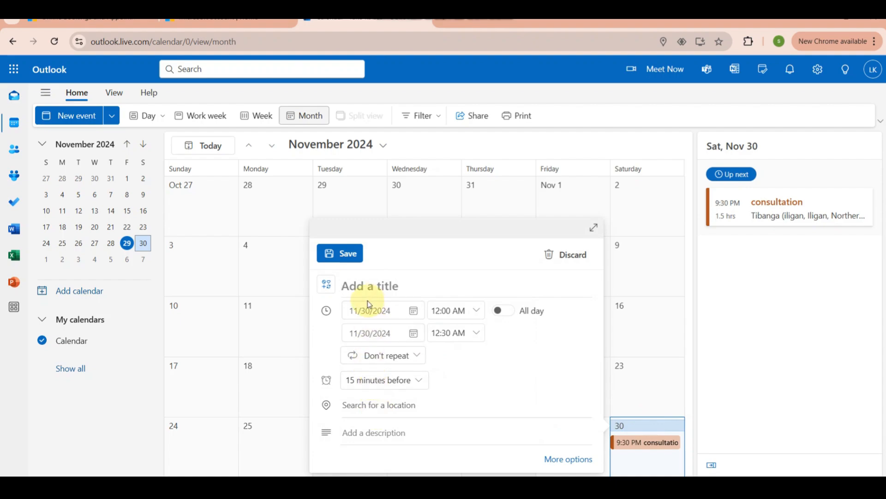
left_click(695, 295)
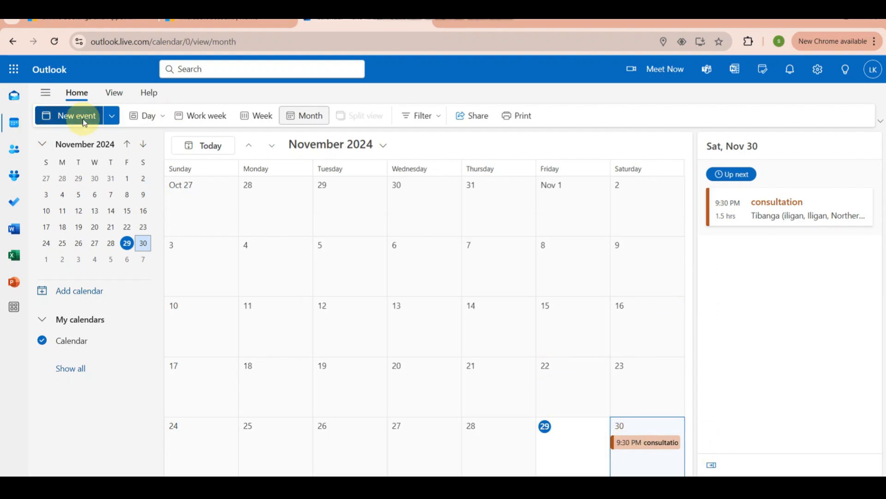
Look at the calendar in the day, work week and week views
left_click(146, 116)
left_click(206, 120)
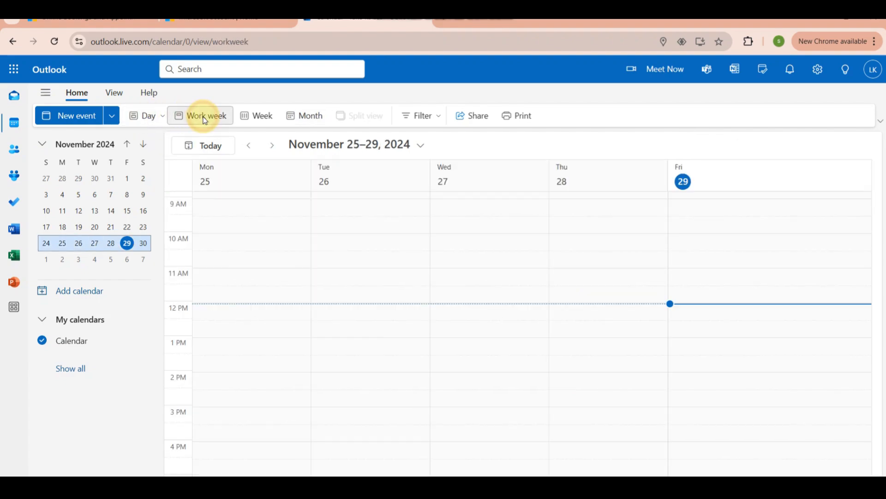
left_click(271, 116)
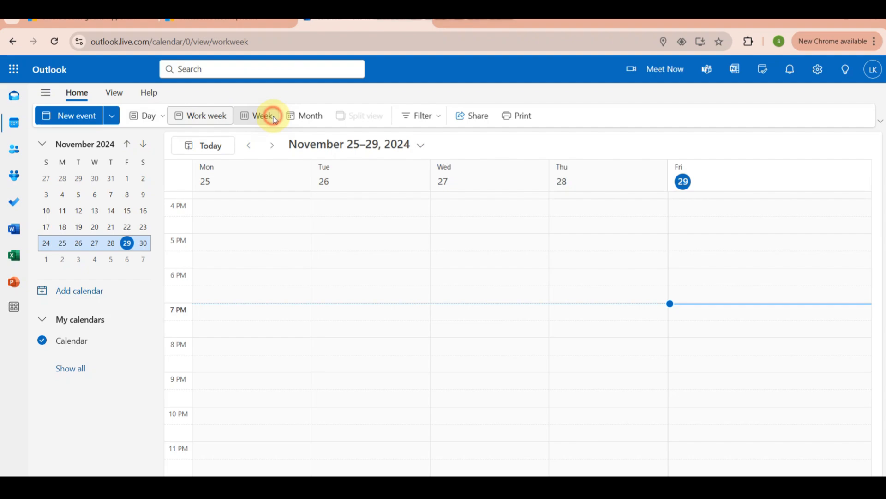
Show November 30, 2024 in the day view and find the consultation event
left_click(147, 115)
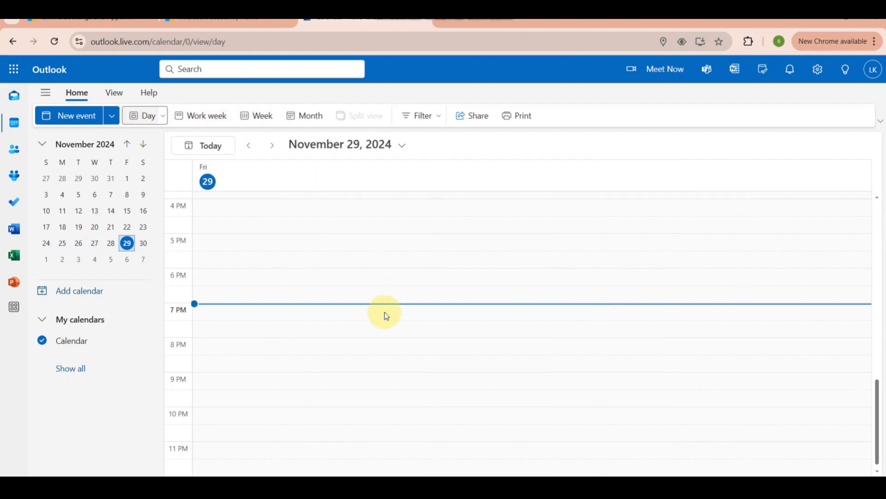
left_click(398, 147)
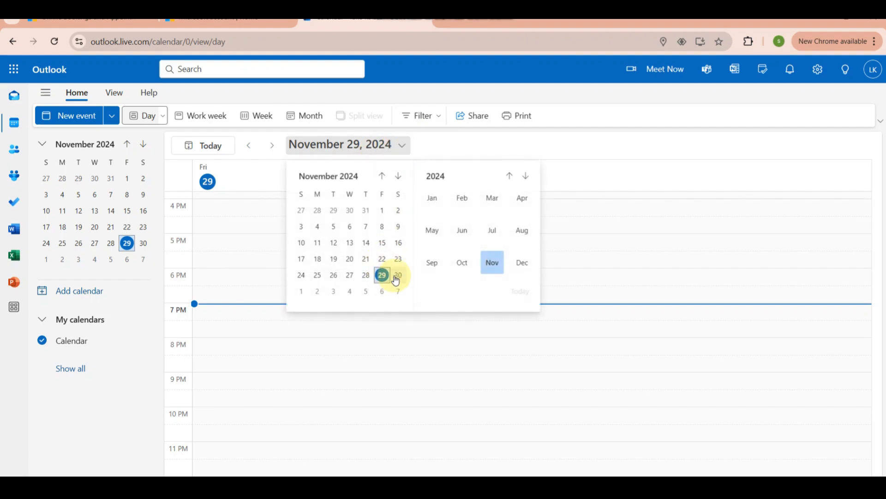
left_click(399, 275)
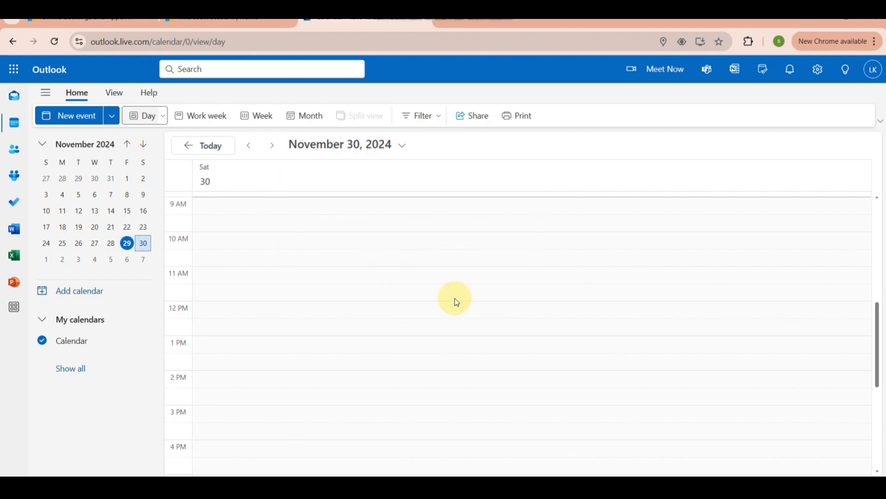
scroll(483, 320, "down", 5)
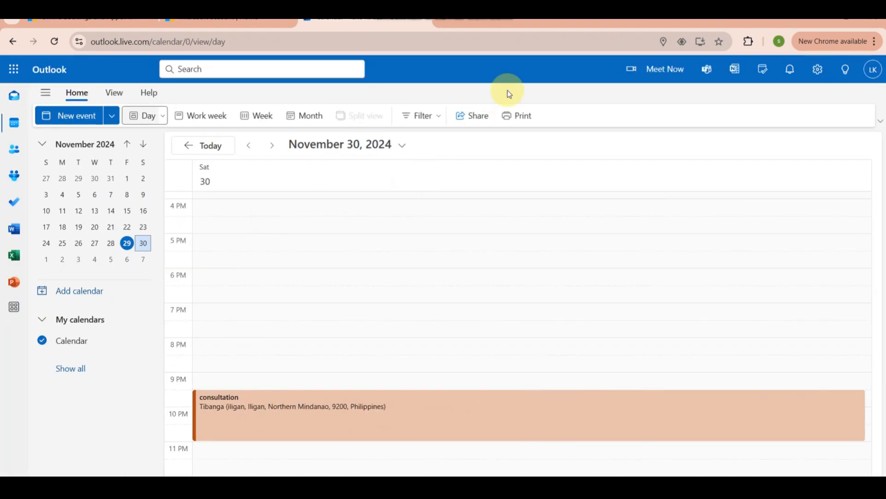
Look at the calendar's sharing and permissions options and close them without sharing
left_click(479, 121)
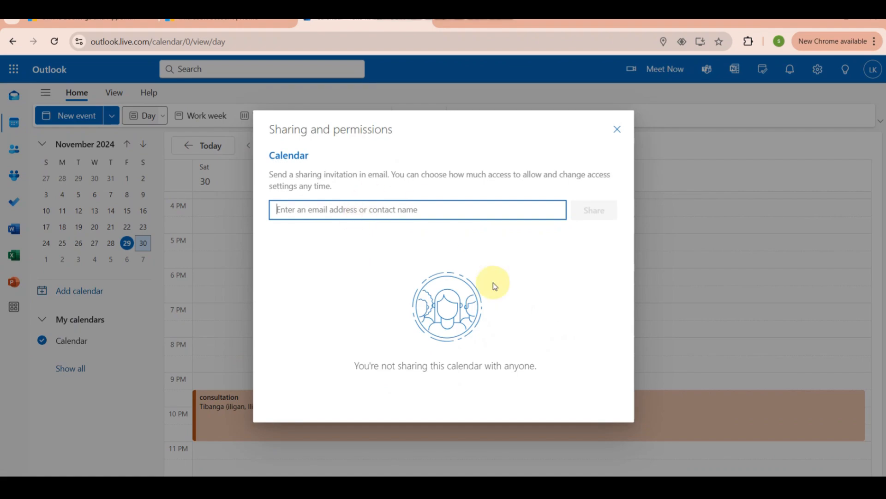
left_click(619, 129)
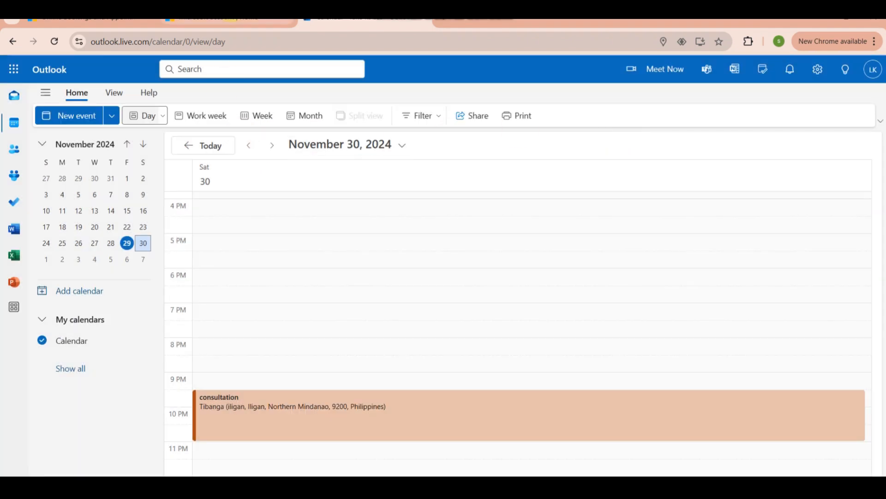
Switch to the Microsoft account page and view its services and subscriptions
left_click(228, 19)
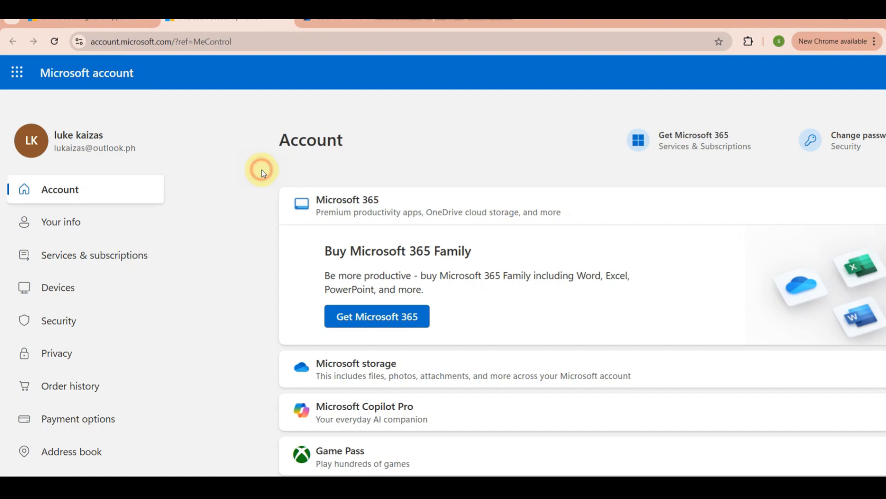
left_click(77, 255)
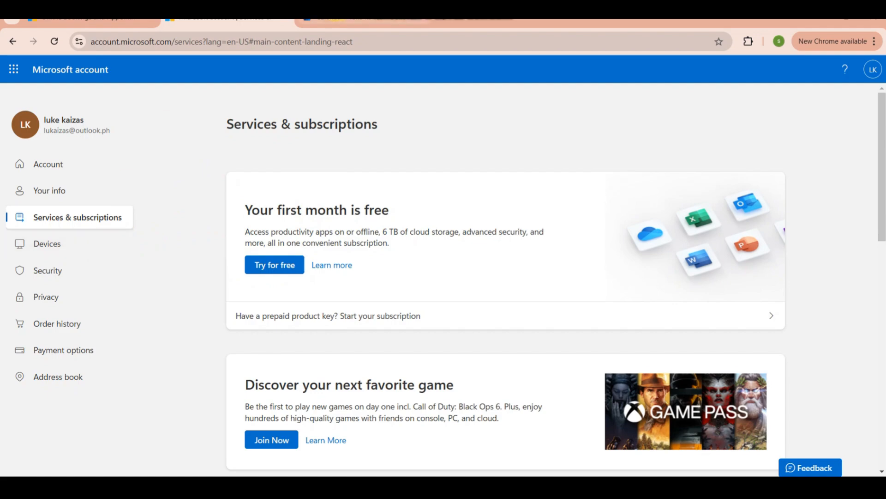
Return to Outlook, look at the mail inbox, and open the People page
left_click(337, 19)
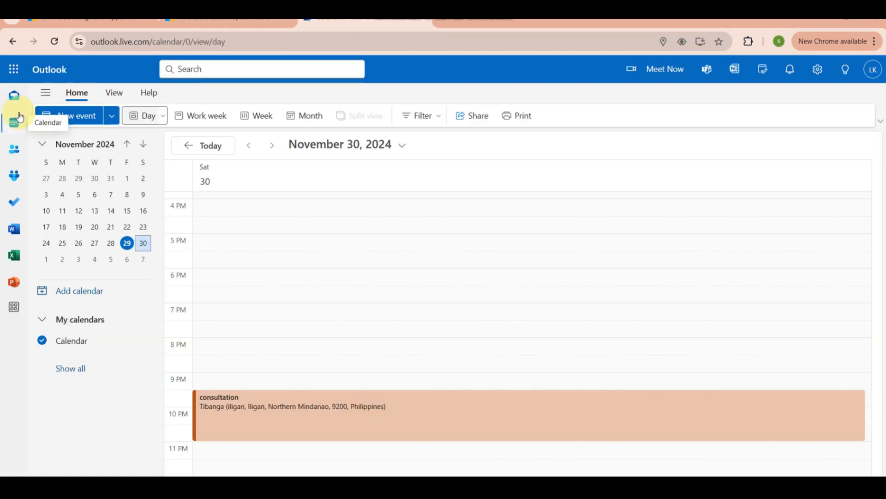
left_click(15, 98)
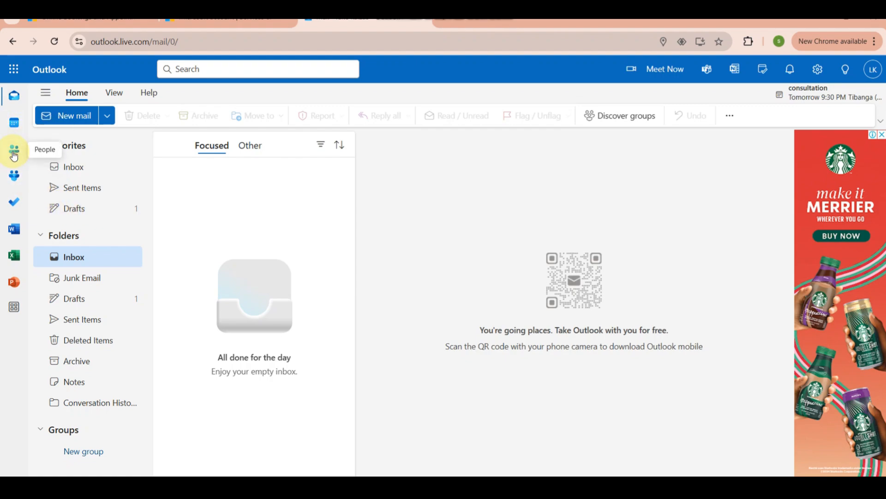
left_click(14, 153)
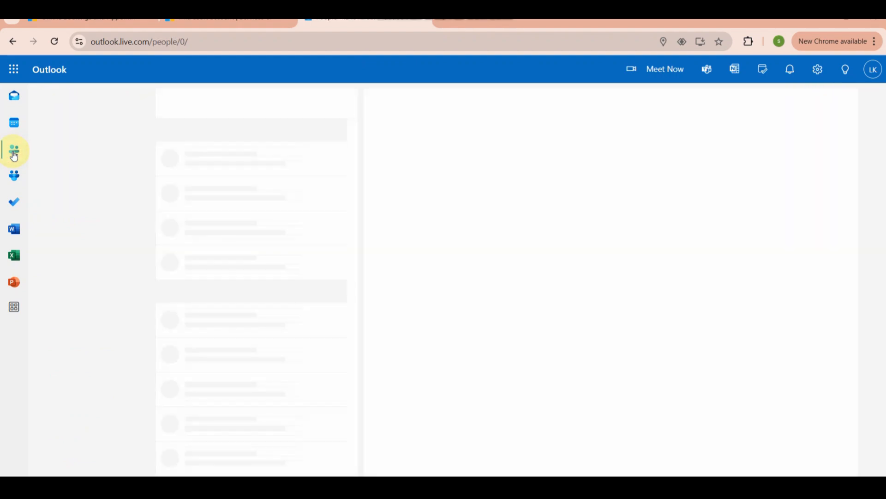